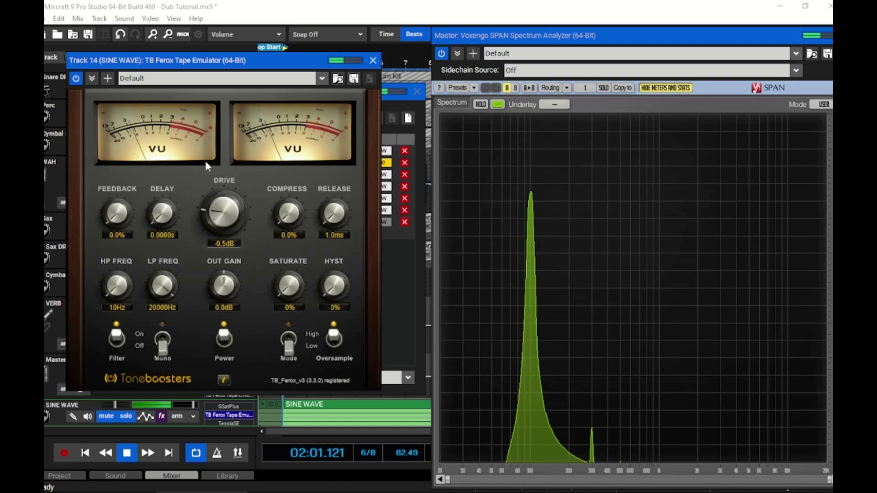
Step: Sweep the TB Ferox Tape Emulator's Drive down to -10.0 dB and back up to about -2.6 dB on the sine wave track
left_click_drag(201, 181, 201, 209)
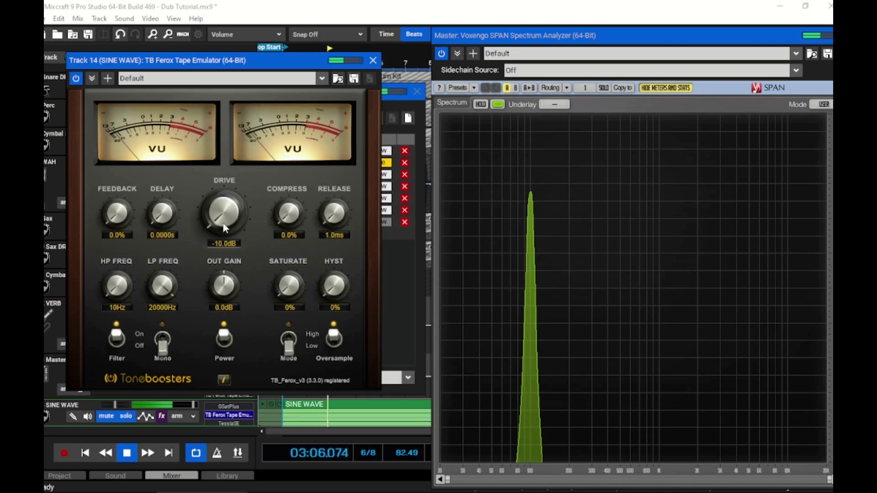
left_click_drag(220, 229, 224, 191)
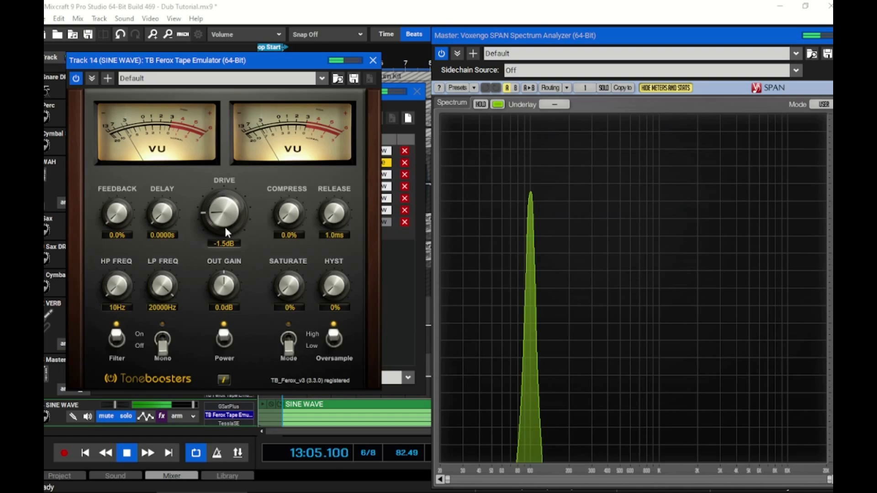
mouse_move(225, 231)
left_mouse_down()
mouse_move(226, 244)
mouse_move(223, 226)
left_mouse_up()
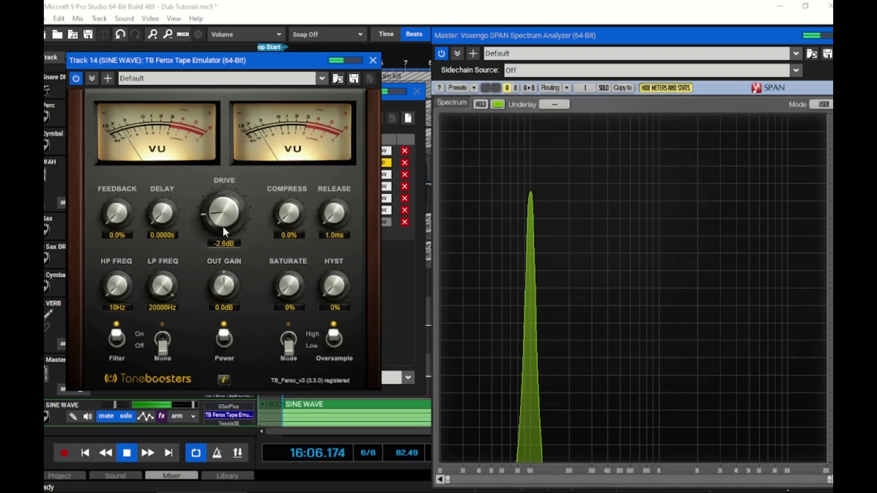
Step: Raise the tape emulator's Drive to 32.6 dB and its Saturate to 43%
left_click_drag(223, 226, 218, 141)
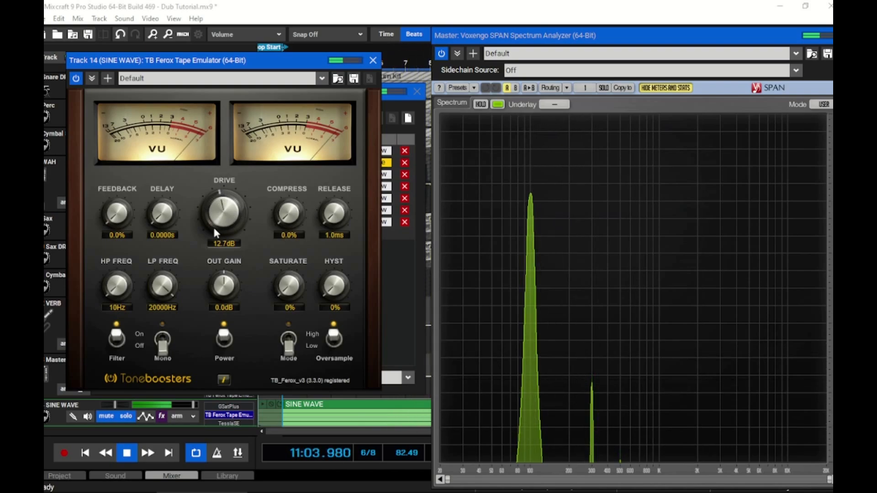
left_click_drag(214, 231, 218, 196)
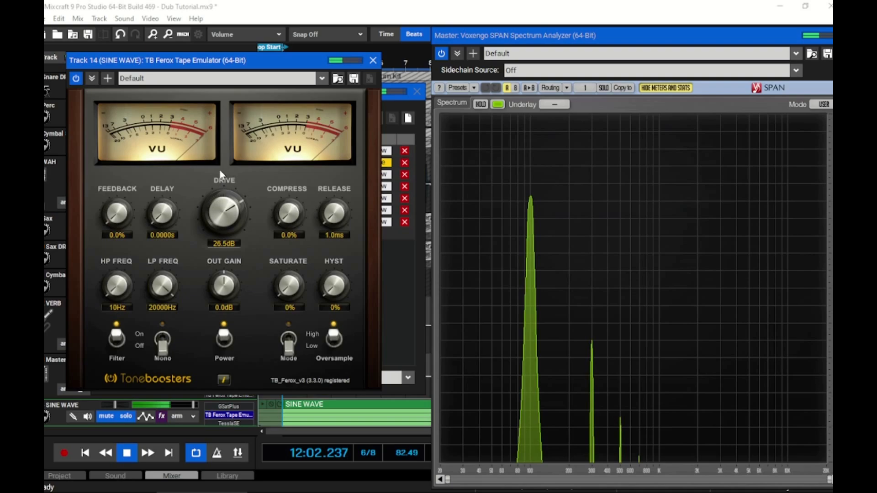
left_click_drag(220, 169, 220, 158)
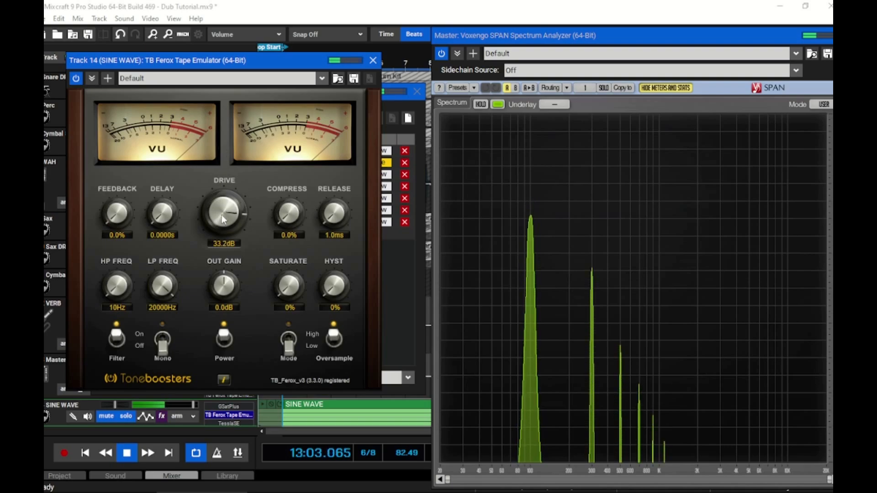
scroll(221, 218, "up", 2)
scroll(223, 222, "down", 1)
left_click_drag(295, 283, 291, 256)
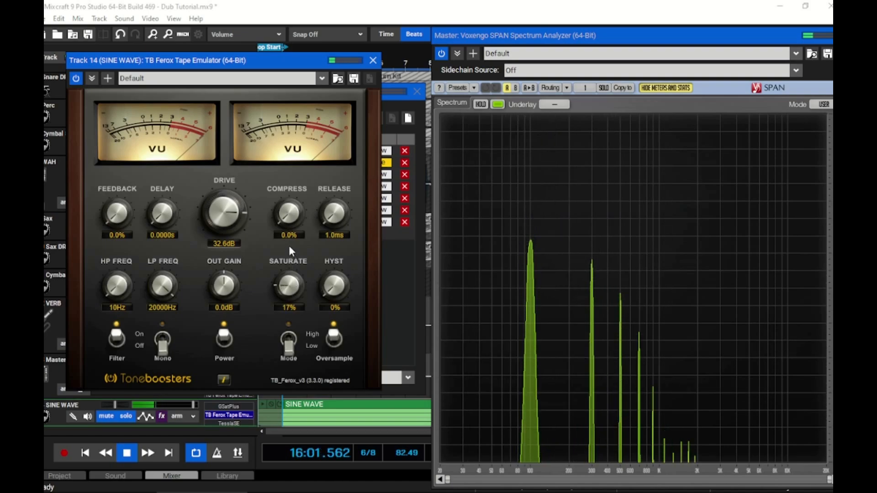
left_click_drag(288, 245, 293, 235)
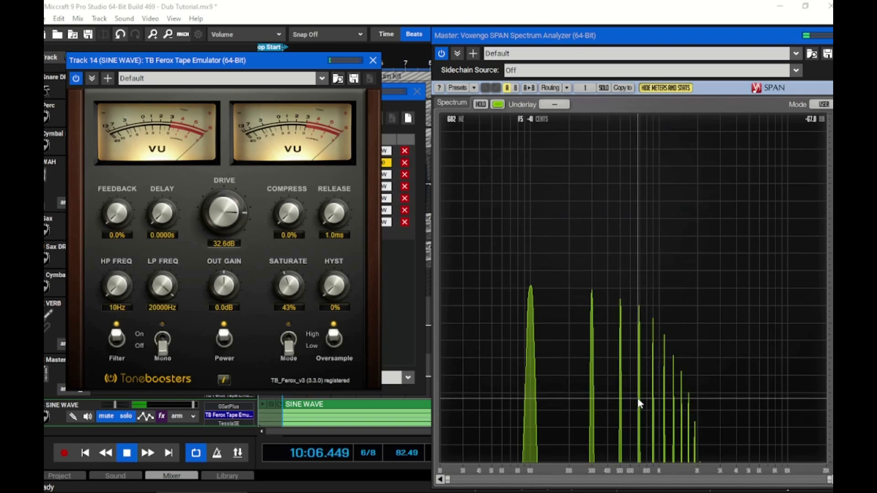
Step: Lower the tape emulator's Drive to -10.0 dB, reduce its Saturate amount, and close the effect window
left_click_drag(229, 221, 245, 422)
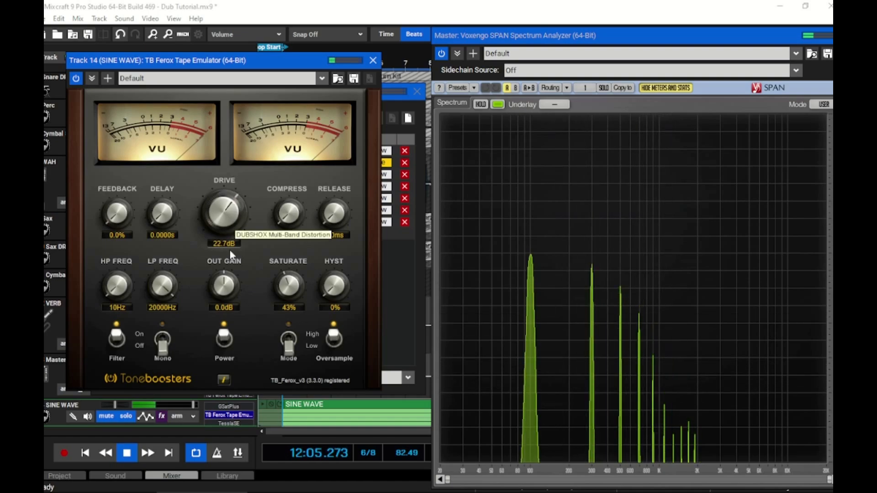
left_click_drag(283, 286, 282, 306)
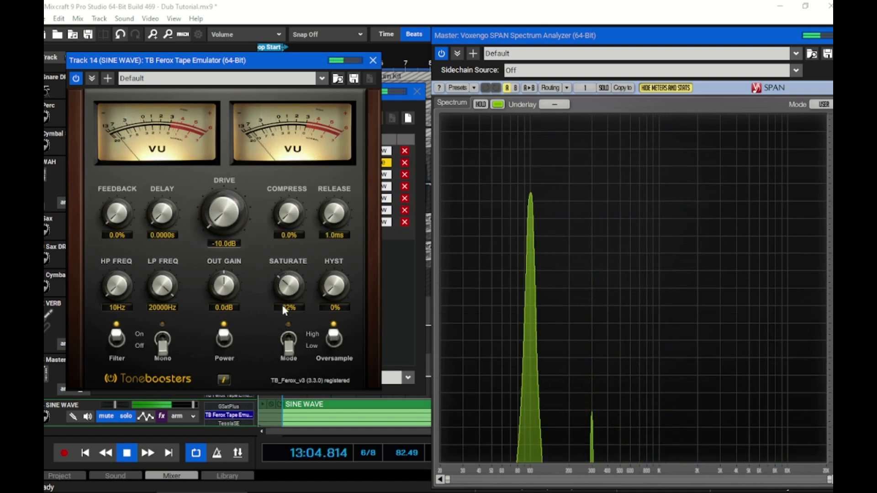
left_click(373, 61)
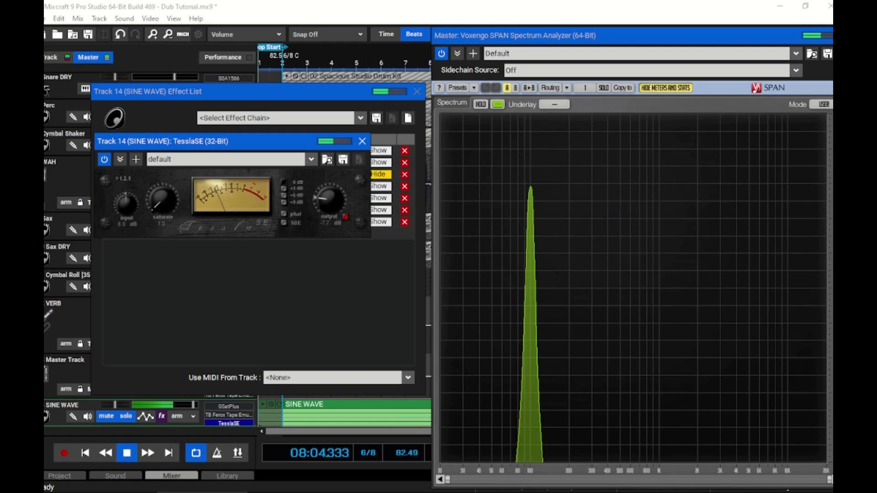
Step: Turn up TesslaSE's saturation on the sine wave track, return it to minimum, and close the effect window
left_click_drag(162, 198, 161, 173)
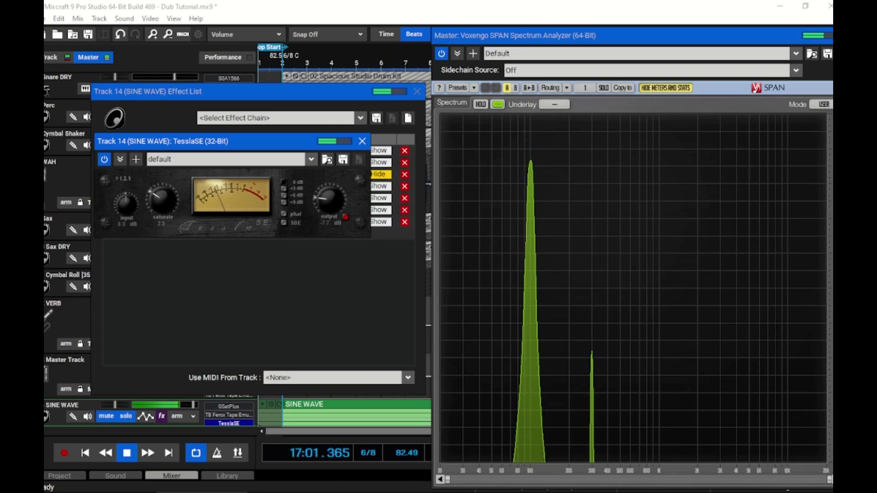
left_click_drag(161, 189, 161, 214)
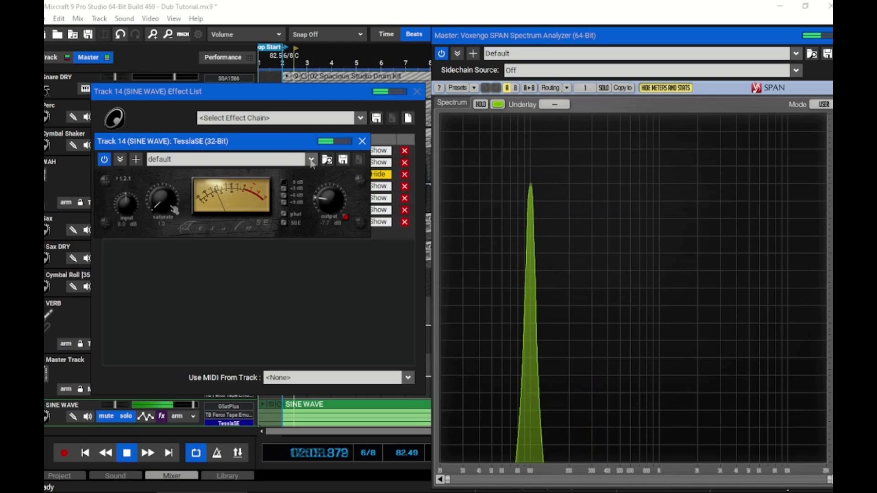
left_click(362, 141)
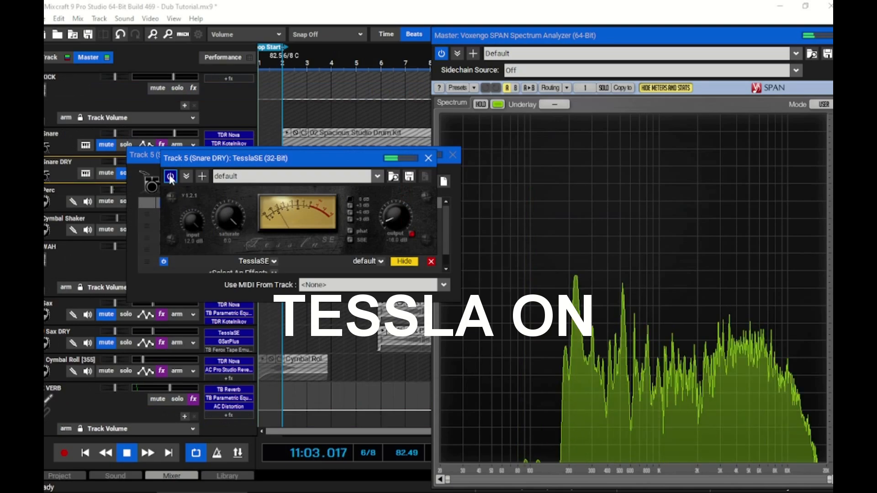
Step: Compare the Snare DRY track with TesslaSE bypassed and re-enabled, and close the effect window
left_click(170, 177)
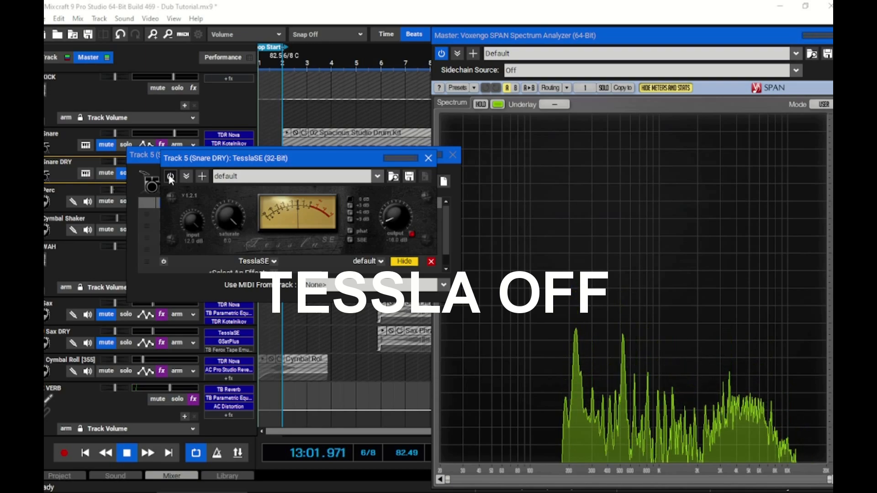
left_click(170, 178)
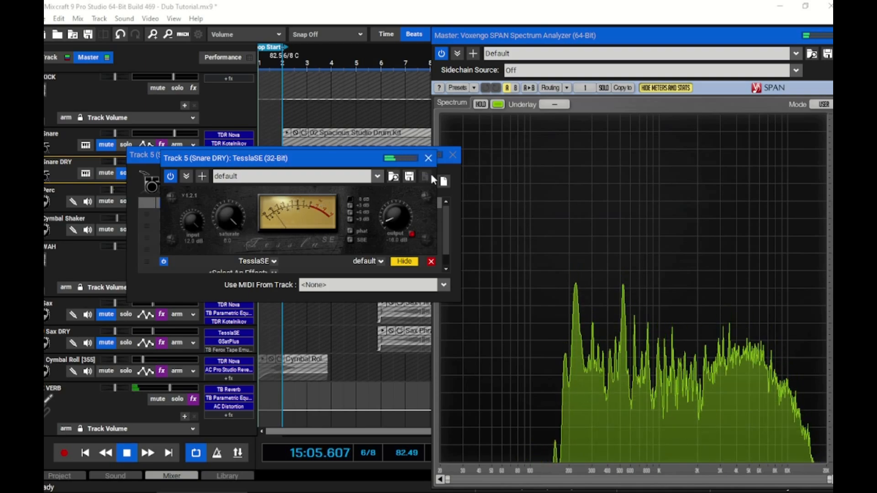
left_click(428, 159)
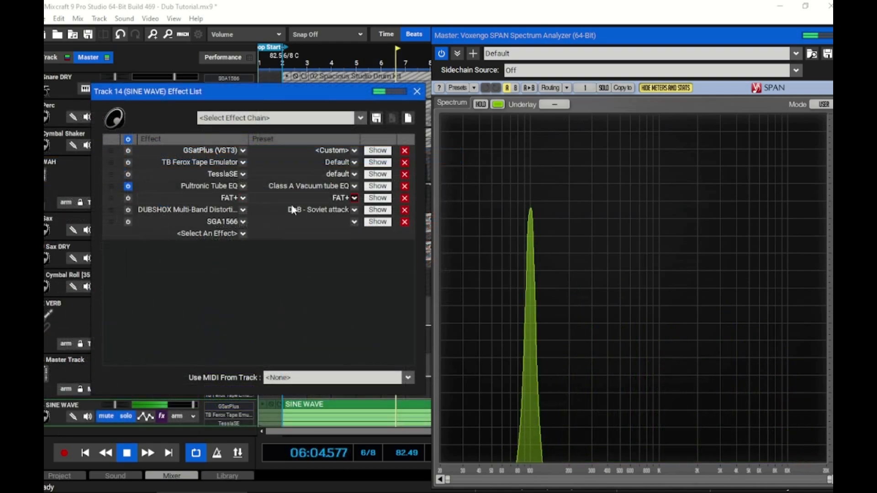
Step: Open the Pultronic Tube EQ on the sine wave track, reposition its window, and turn up Warmth
left_click(378, 186)
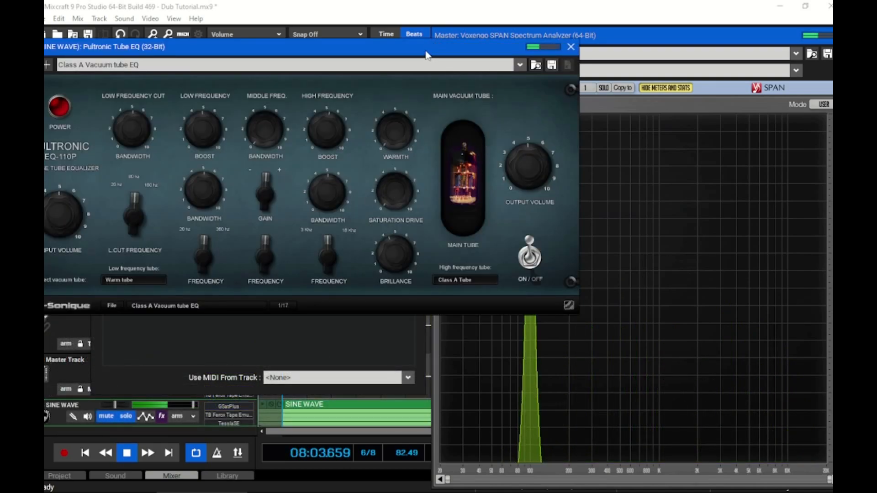
left_click_drag(429, 56, 418, 69)
left_click_drag(425, 66, 433, 63)
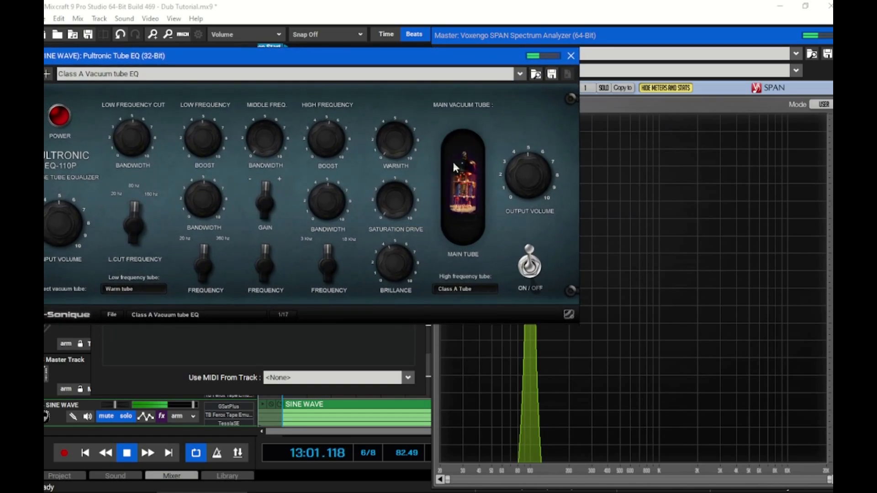
left_click_drag(405, 161, 404, 139)
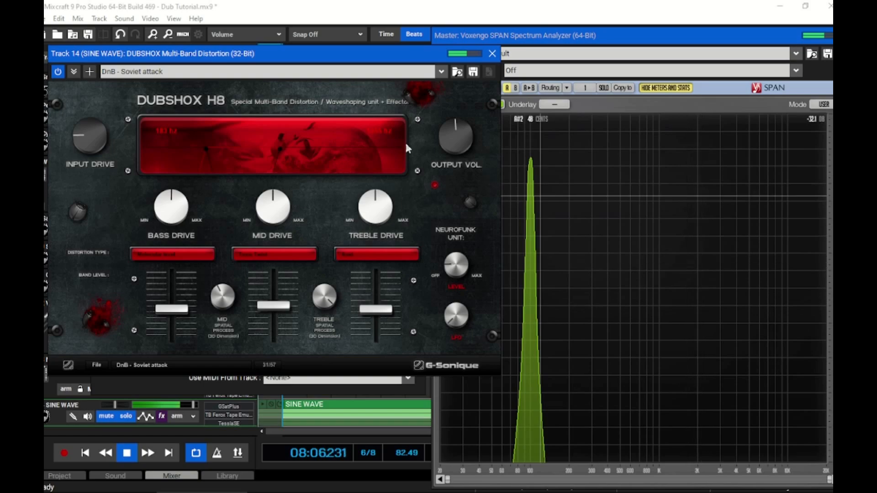
Step: Raise the DUBSHOX Input Drive to its midpoint and sweep the treble band's level and drive, leaving both near minimum
left_click_drag(90, 136, 89, 115)
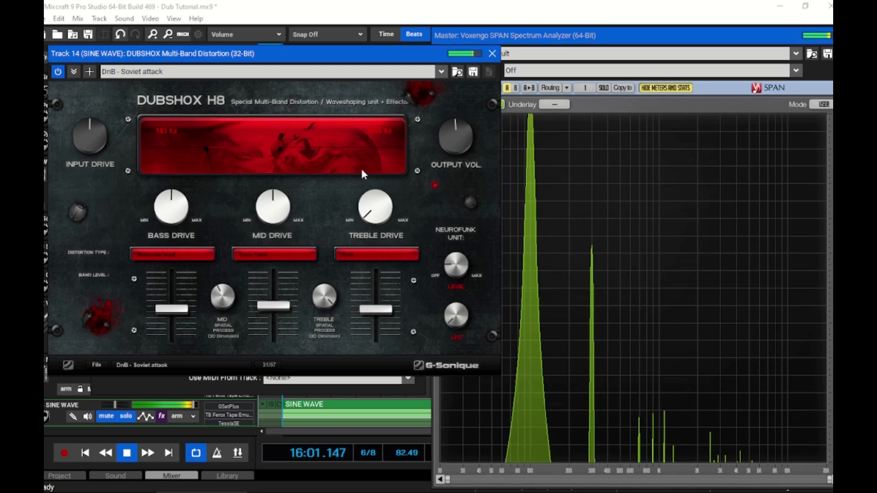
left_click_drag(381, 346, 382, 385)
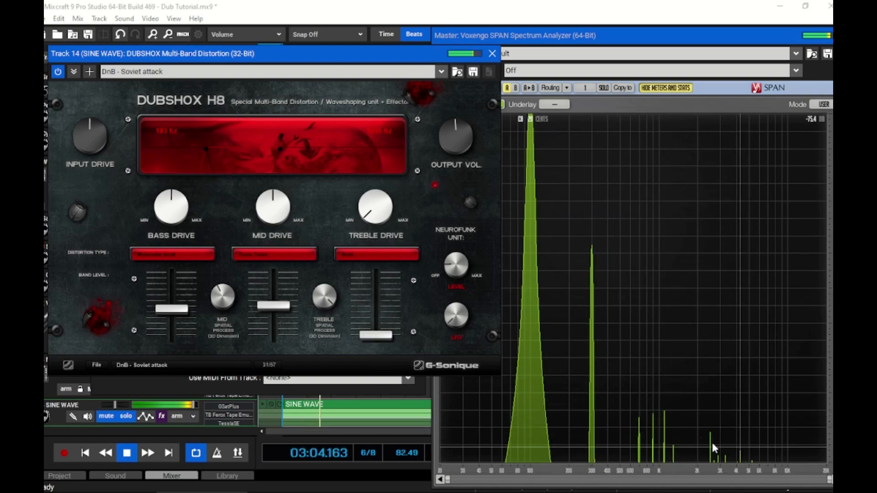
left_click_drag(376, 336, 375, 272)
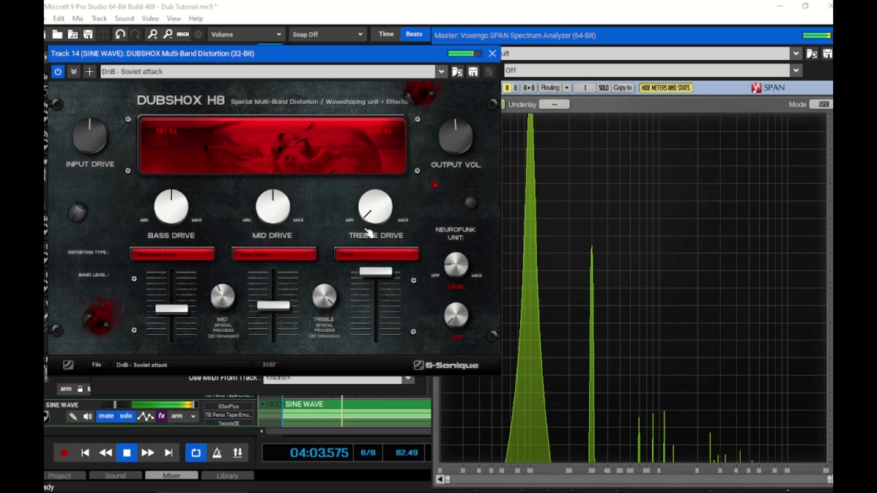
left_click_drag(369, 218, 369, 198)
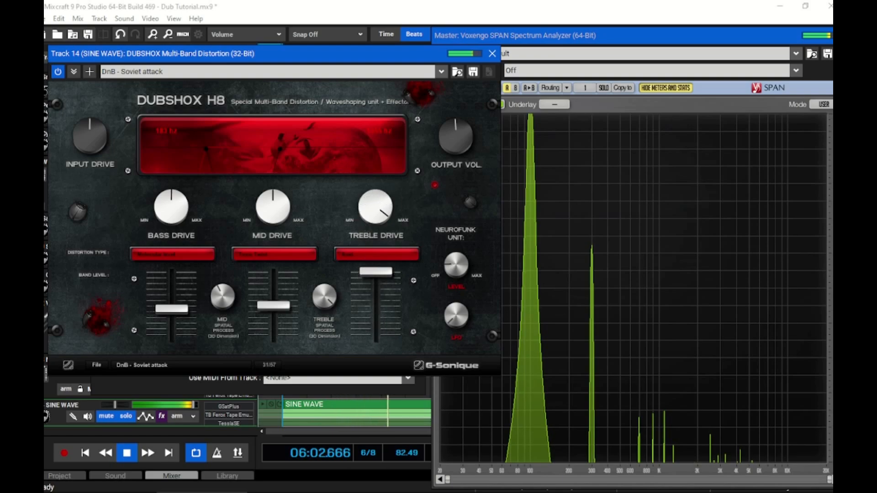
left_click_drag(369, 197, 367, 335)
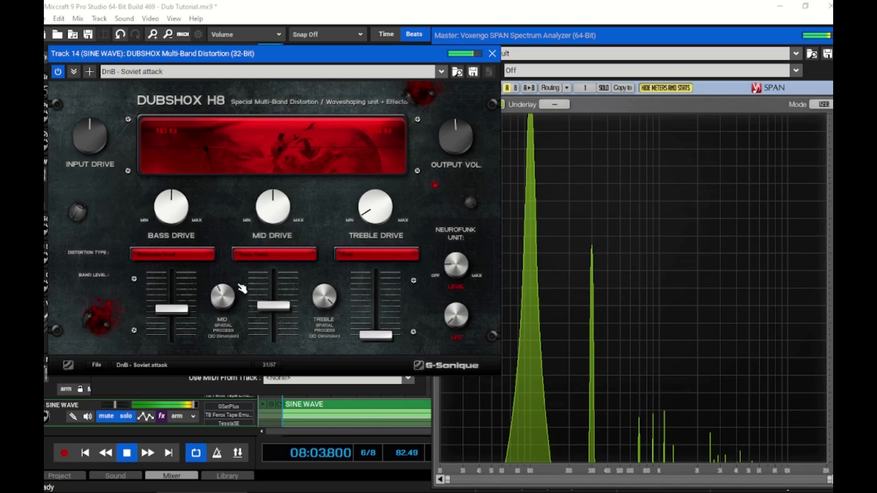
Step: Bring the DUBSHOX bass band's level and drive down to minimum and raise the Mid Drive close to maximum
left_click_drag(172, 309, 172, 338)
left_click_drag(160, 218, 159, 199)
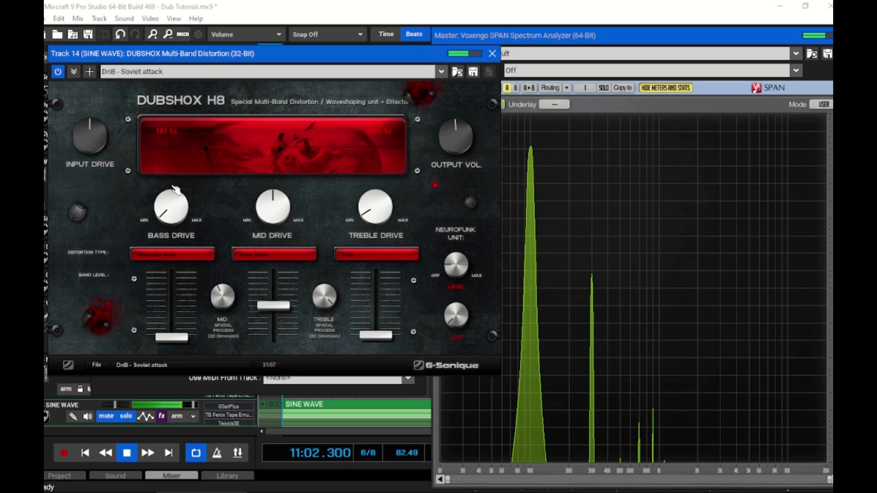
left_click_drag(181, 338, 181, 276)
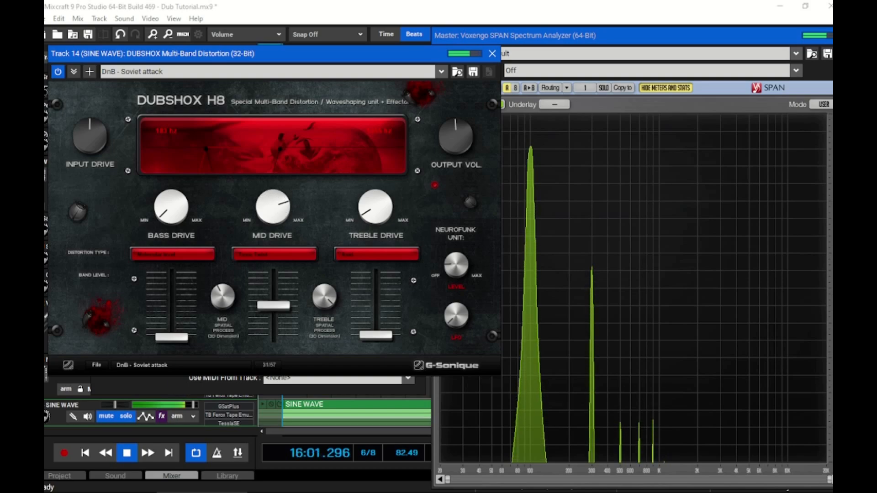
left_click_drag(272, 207, 272, 194)
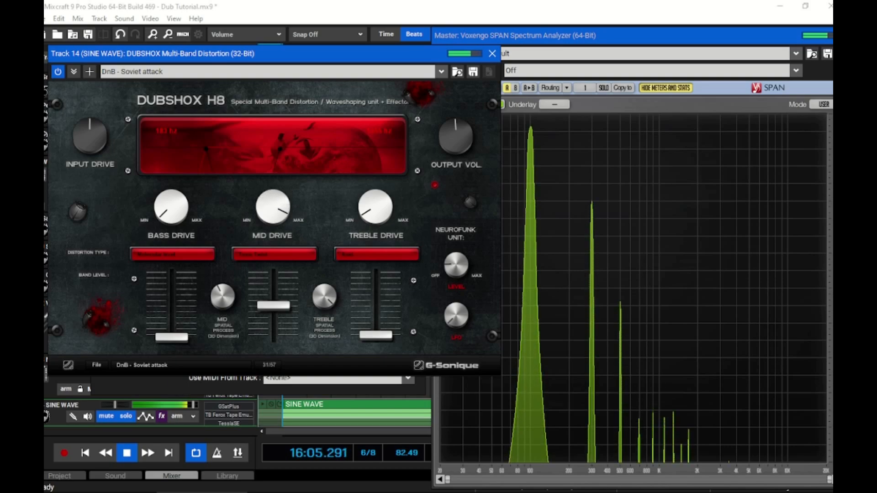
Step: Reduce the Mid Drive to just below its midpoint and sweep the mid band level down and up to near maximum
left_click_drag(283, 296, 273, 319)
left_click_drag(274, 208, 274, 243)
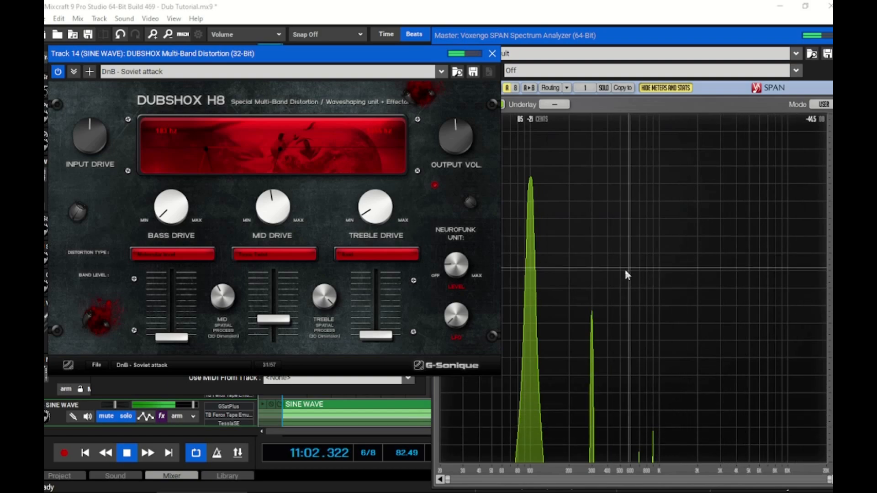
left_click_drag(273, 319, 273, 276)
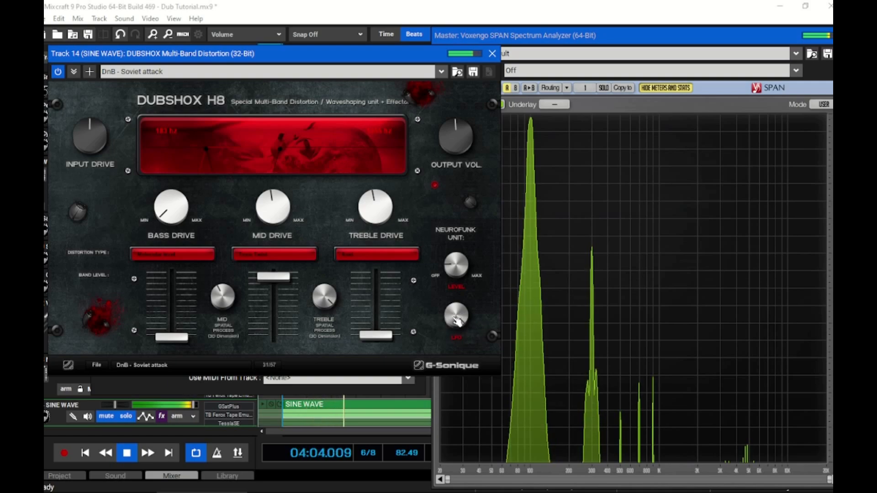
Step: Adjust the Neurofunk unit's LFO, turn the Mid Drive down to minimum, and close the DUBSHOX window
left_click_drag(457, 319, 456, 347)
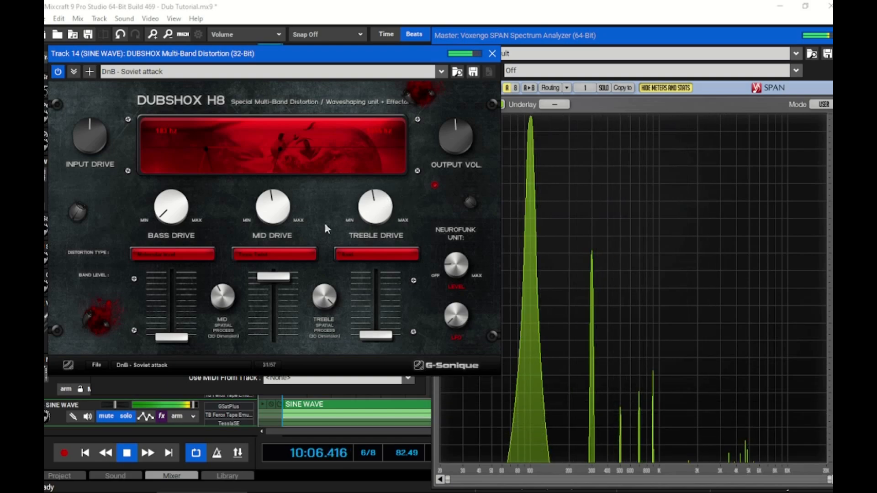
left_click_drag(273, 207, 272, 227)
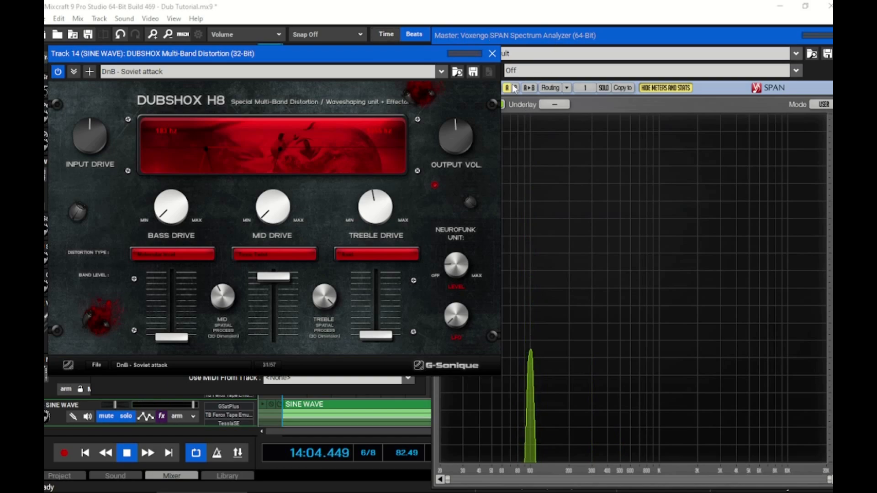
left_click(490, 54)
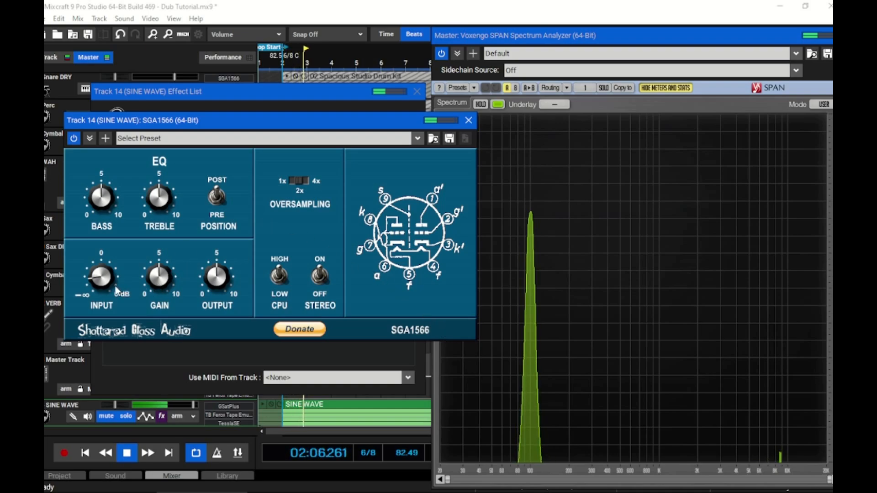
Step: Raise the SGA1566 preamp's Gain well above its midpoint on the sine wave track
left_click_drag(158, 287, 157, 267)
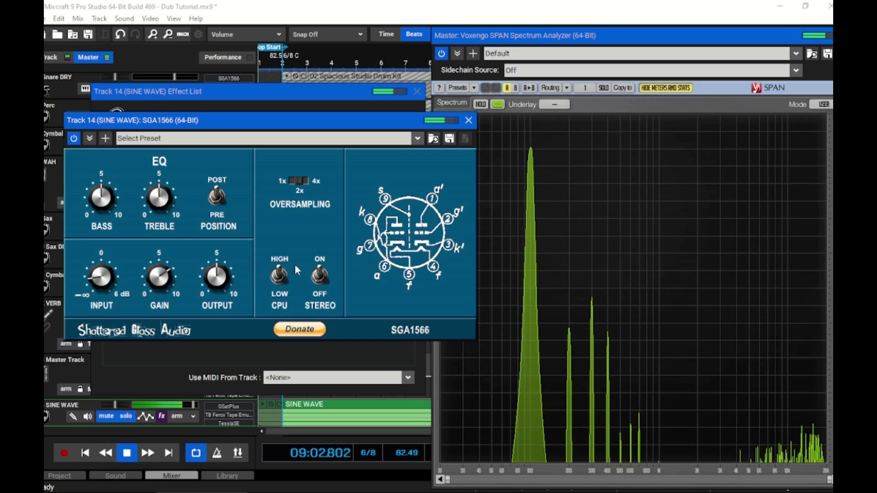
left_click_drag(164, 279, 153, 260)
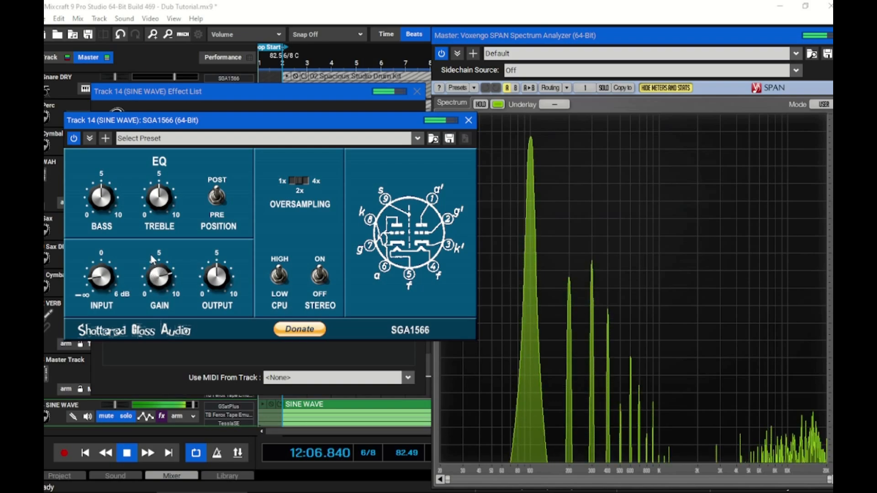
Step: Lower the SGA1566 preamp's Gain on the sine wave track
left_click_drag(153, 264, 147, 284)
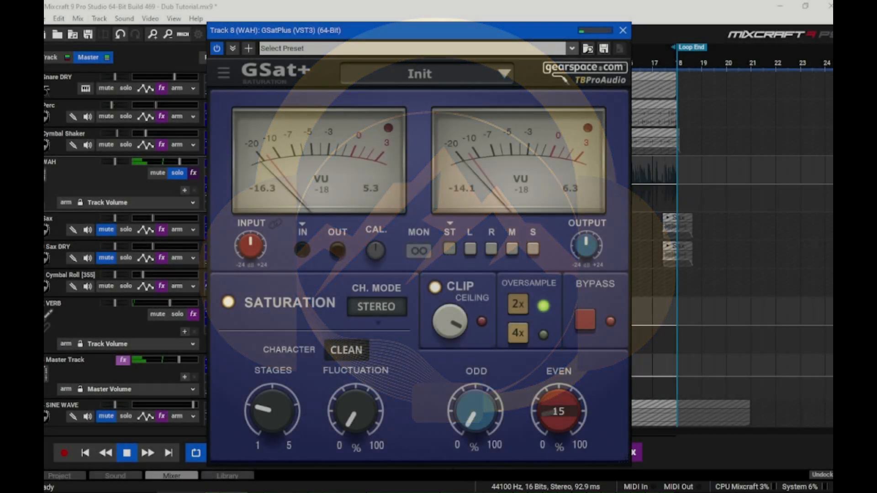
Step: In the WAH track's GSat+, set Even to maximum and drive the input trim to 11.7 dB, lowering the output trim to compensate
mouse_move(555, 430)
left_mouse_down()
mouse_move(554, 409)
mouse_move(556, 423)
left_mouse_up()
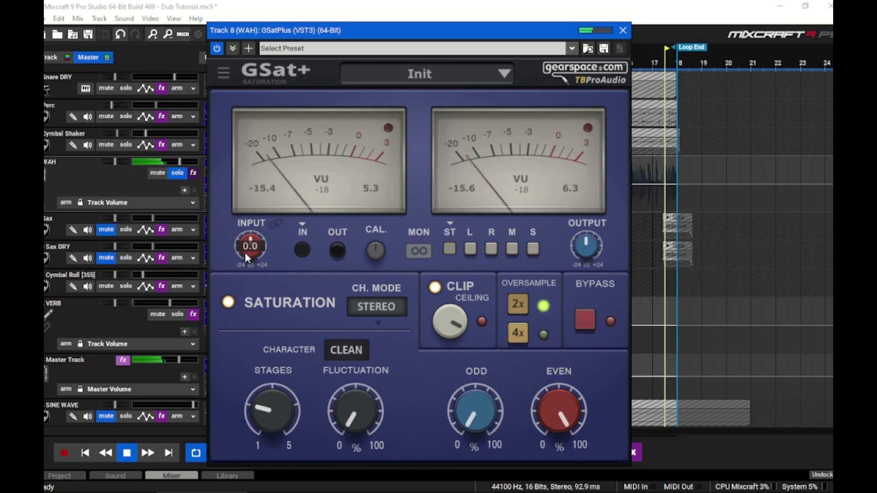
mouse_move(245, 252)
left_mouse_down()
mouse_move(245, 236)
mouse_move(255, 254)
left_mouse_up()
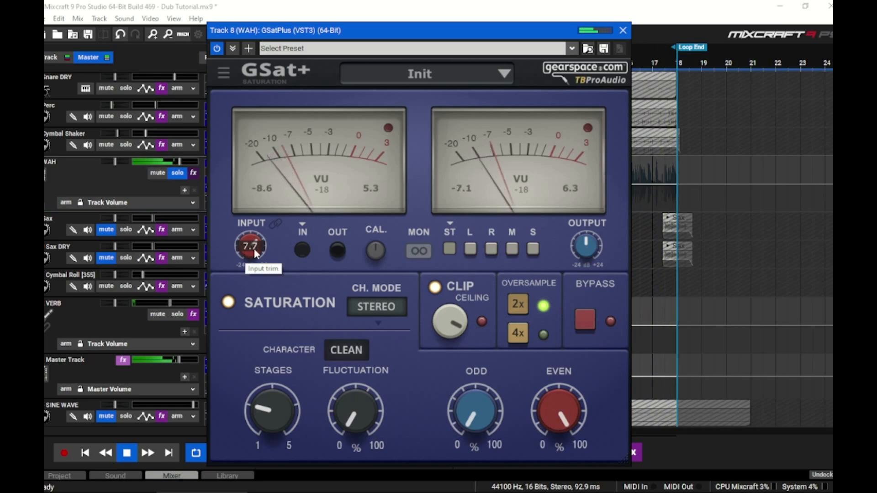
left_click_drag(584, 248, 583, 264)
left_click_drag(245, 249, 245, 248)
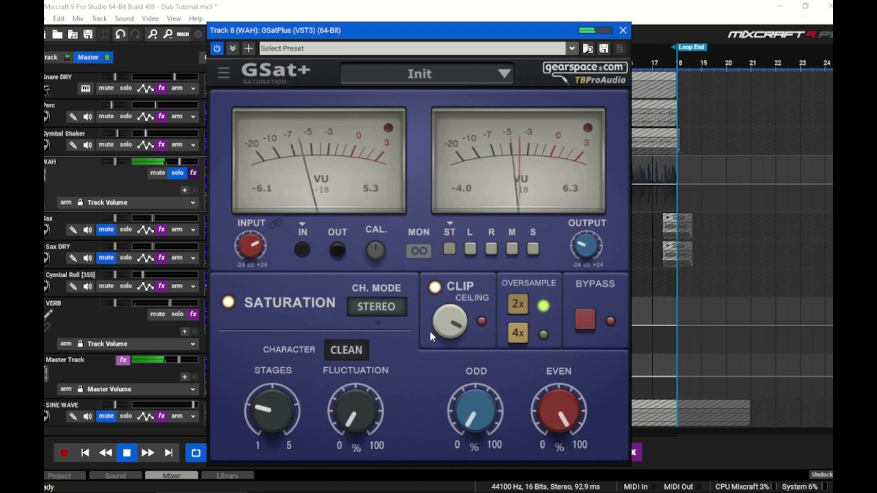
Step: Sweep the GSat+ clip ceiling down past -27.2 dB and bring it back up close to its maximum
mouse_move(445, 336)
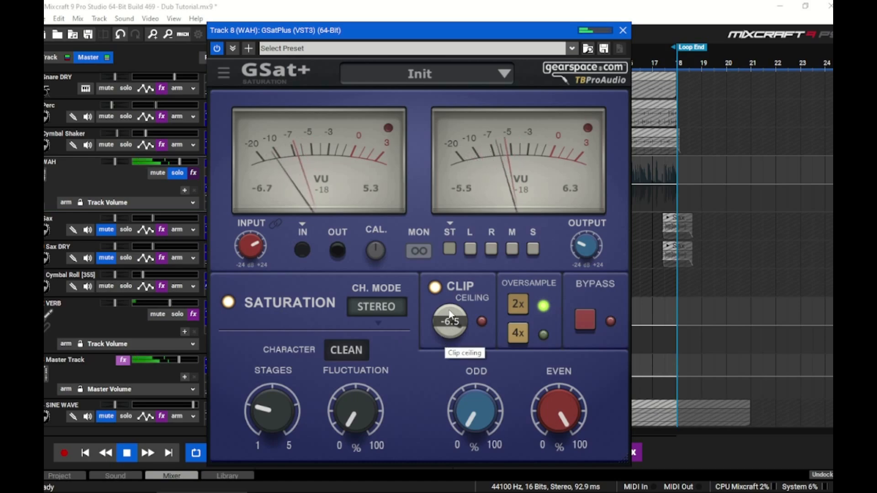
left_click_drag(450, 314, 450, 331)
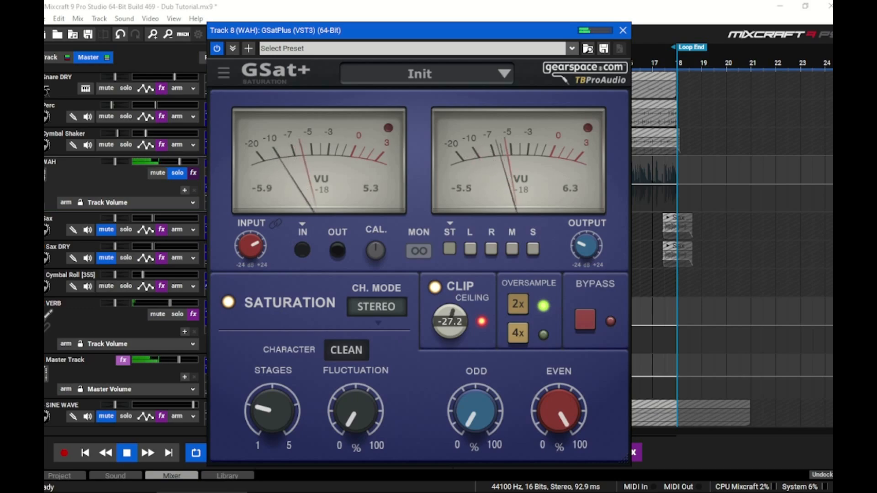
left_click_drag(450, 322, 449, 324)
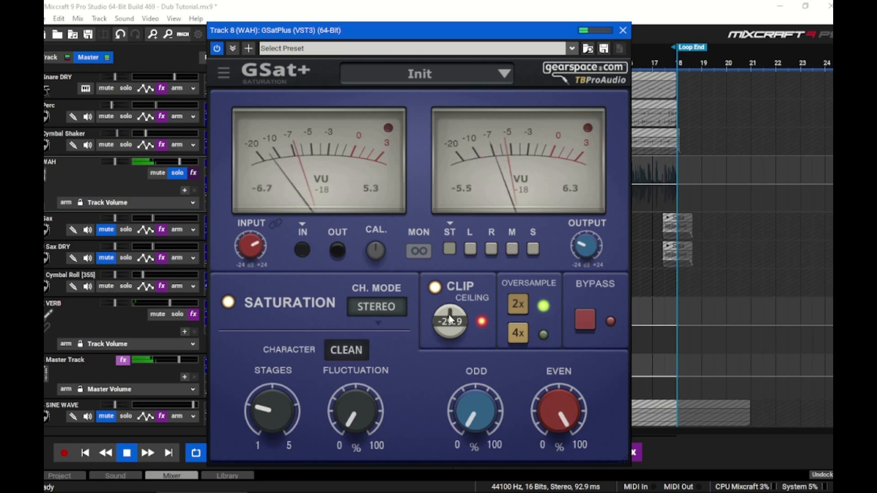
left_click_drag(450, 322, 450, 286)
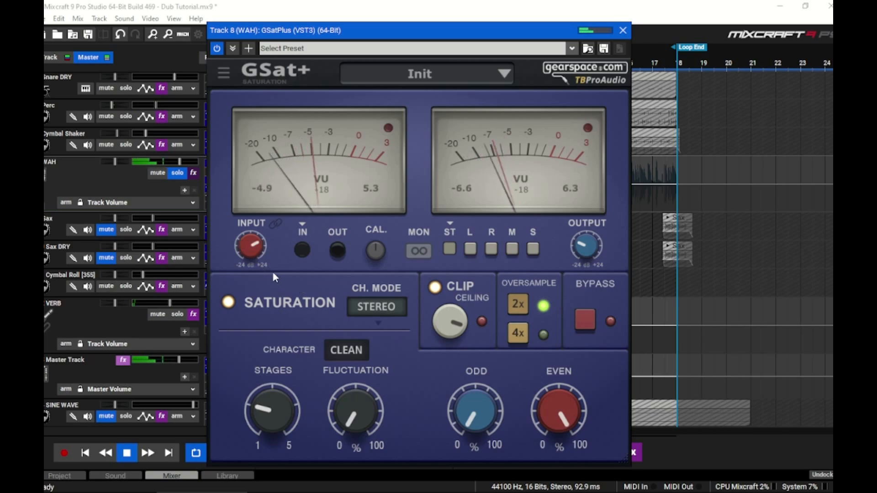
Step: Raise the GSat+ input trim further and lower the output trim to compensate, with Even at its midpoint
mouse_move(254, 257)
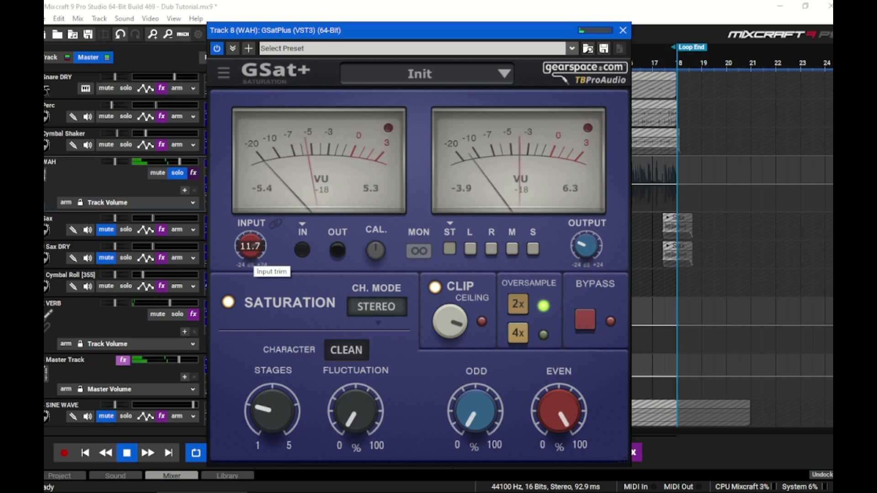
left_click_drag(253, 257, 255, 262)
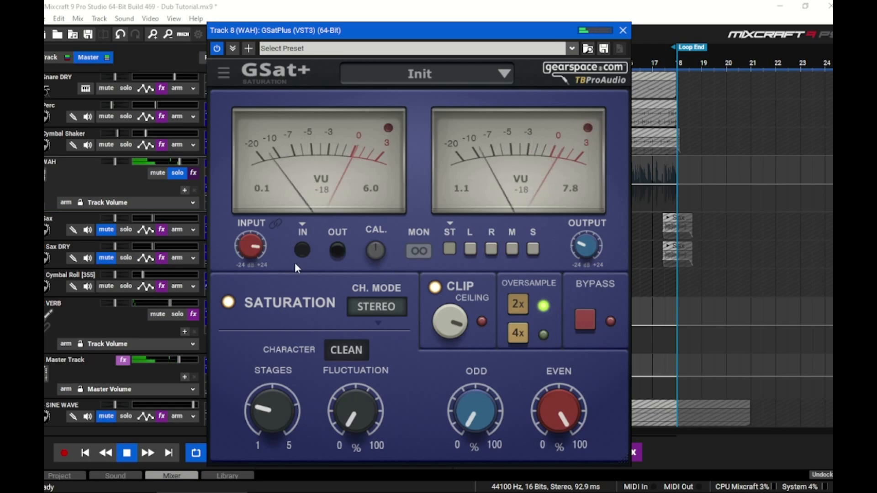
left_click_drag(588, 249, 589, 253)
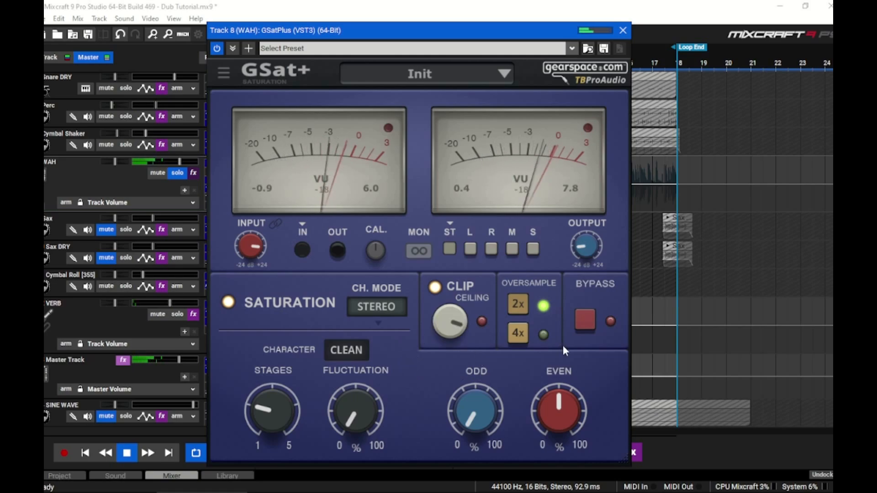
Step: Compare the WAH sound with GSat+ bypassed and active, and close its window
left_click(585, 320)
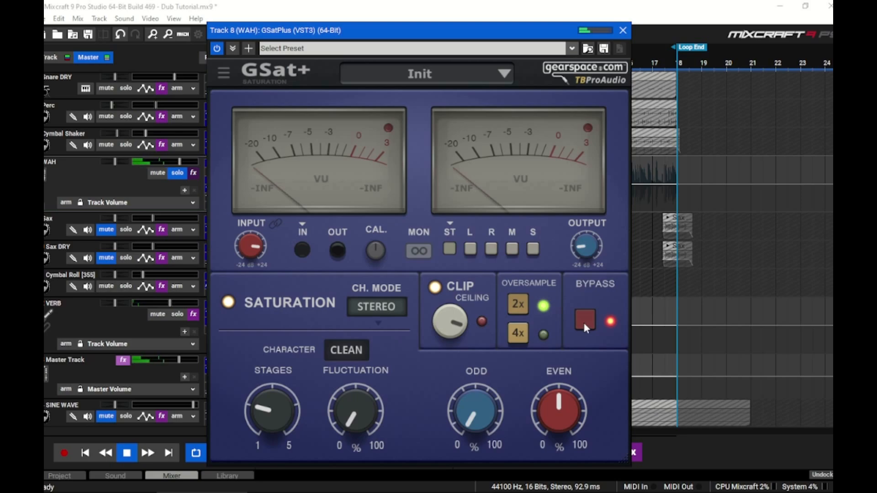
left_click(585, 321)
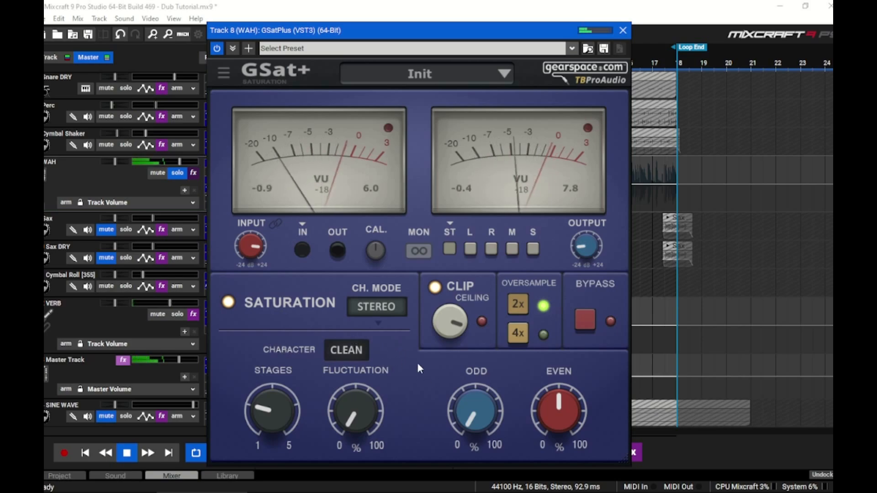
left_click(624, 31)
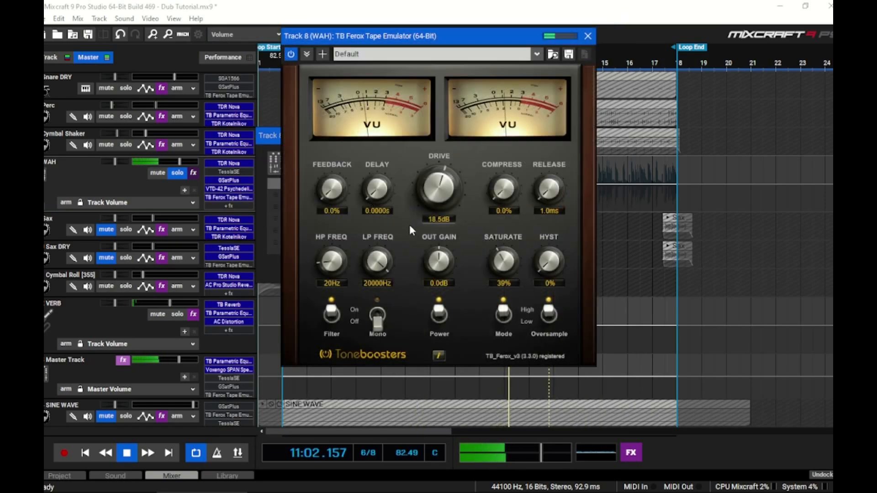
Step: In the WAH track's TB Ferox Tape Emulator, reduce Drive to about 12 dB and raise Saturate to 85%
mouse_move(429, 181)
left_mouse_down()
mouse_move(429, 145)
mouse_move(434, 195)
left_mouse_up()
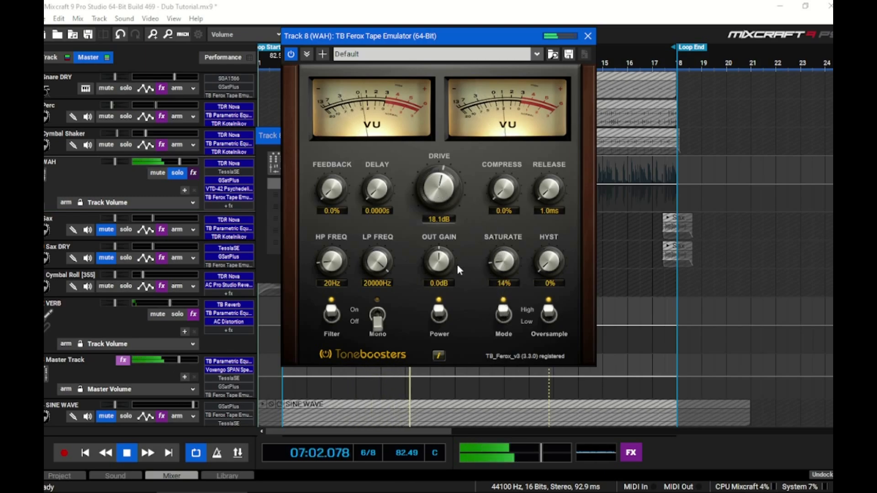
left_click_drag(443, 194, 442, 184)
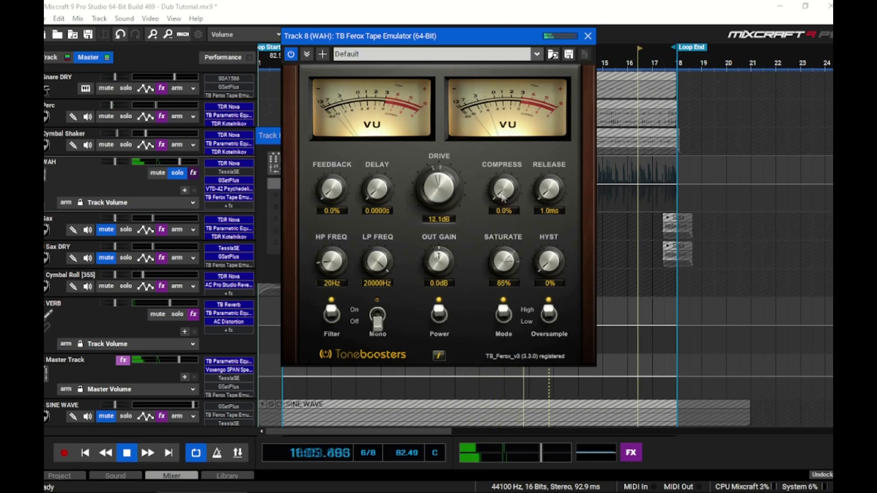
left_click_drag(442, 191, 441, 193)
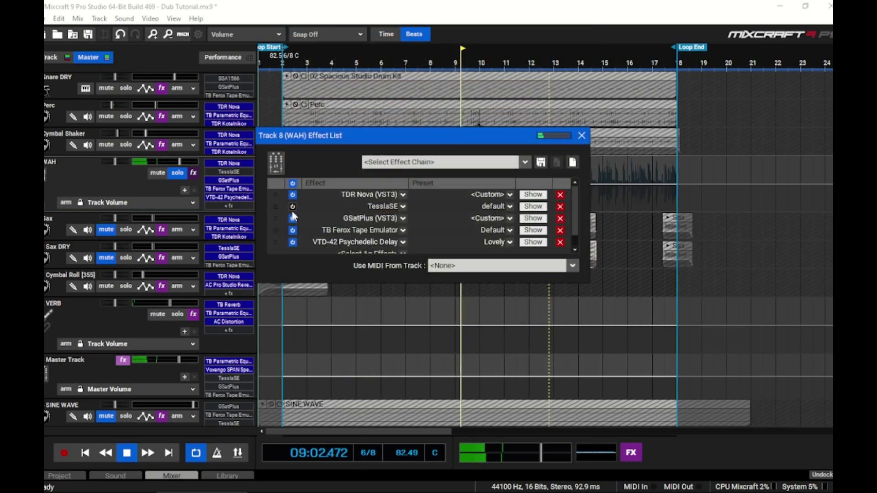
Step: Enable and open TesslaSE on the WAH track, compare the sound with it off and on, and close its window
left_click(533, 207)
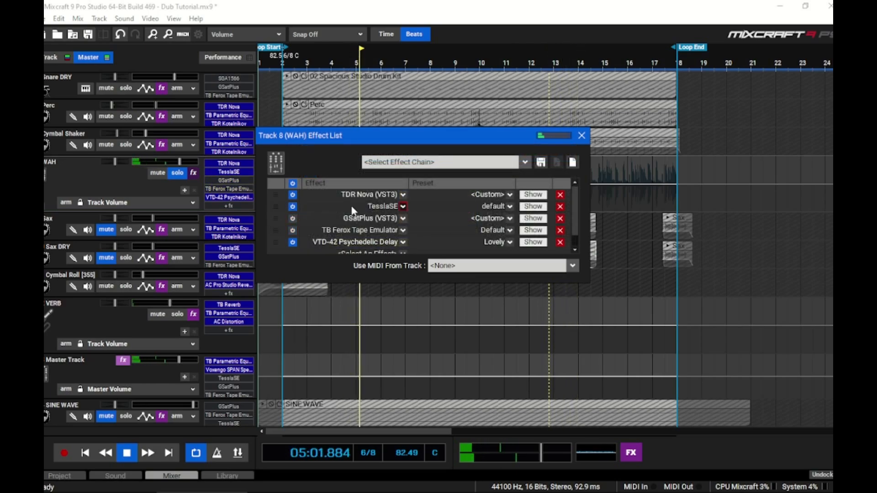
left_click(527, 206)
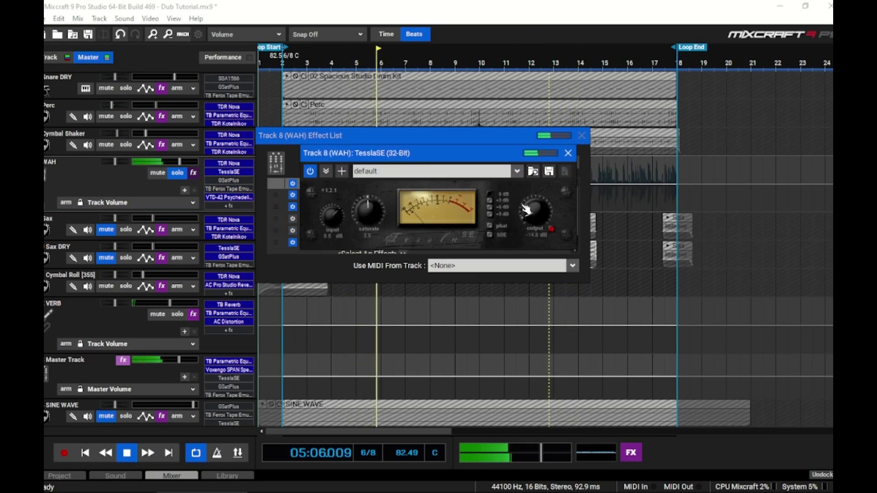
left_click(309, 173)
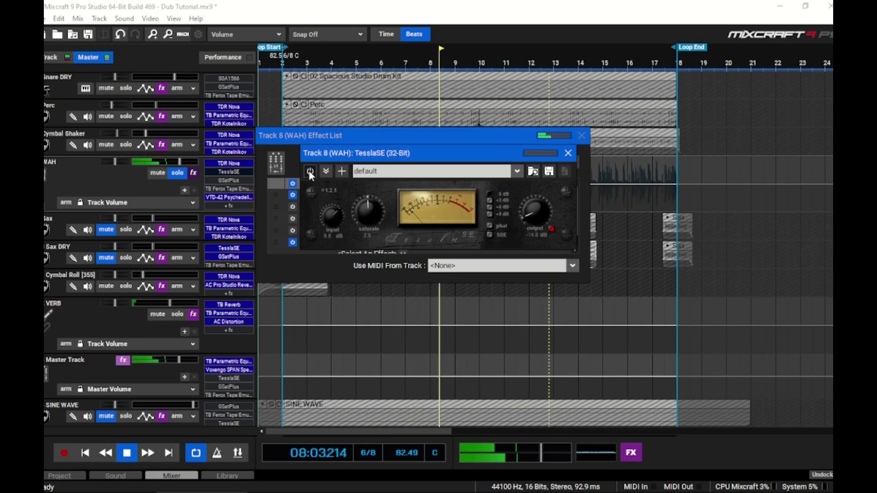
left_click(310, 173)
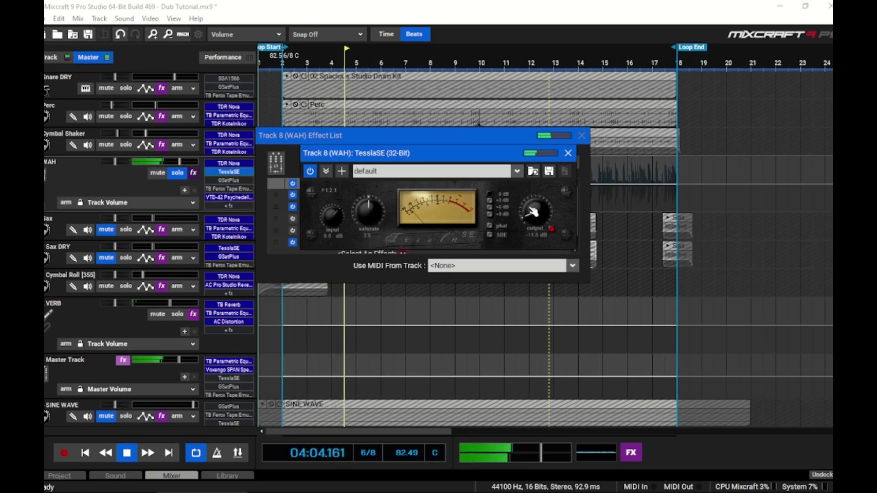
left_click(568, 153)
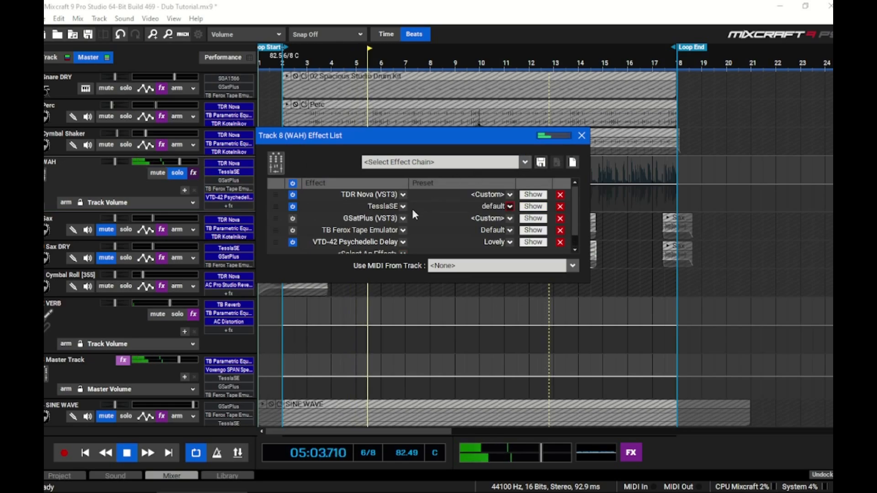
Step: Re-enable GSatPlus and TB Ferox Tape Emulator in the WAH track's effect list
left_click(292, 219)
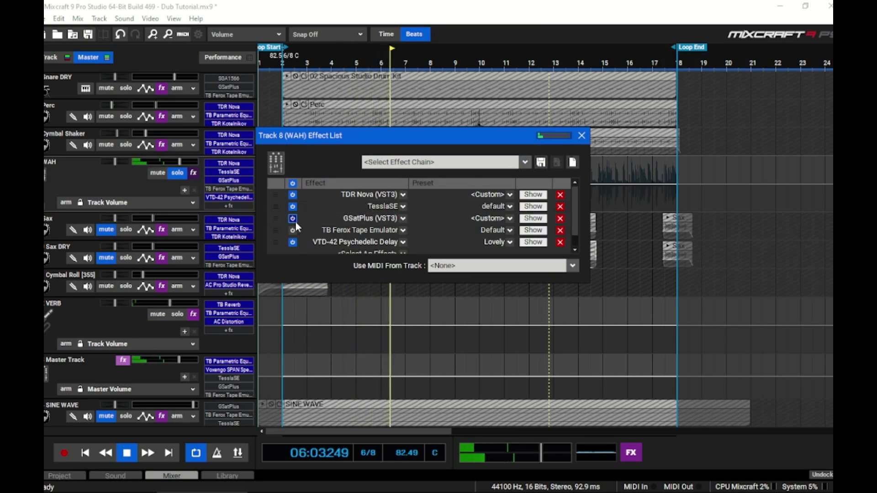
left_click(293, 231)
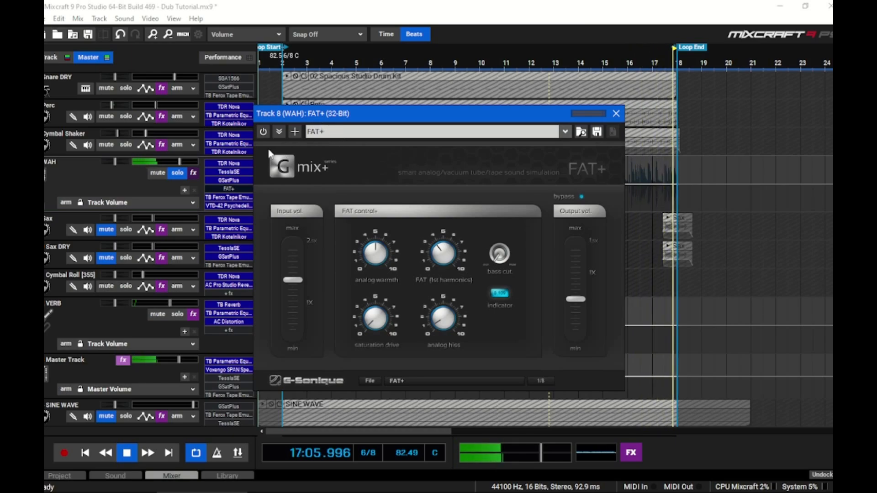
Step: Audition FAT+ on the WAH track with raised FAT and saturation drive, leave it enabled, and close its window
left_click(264, 131)
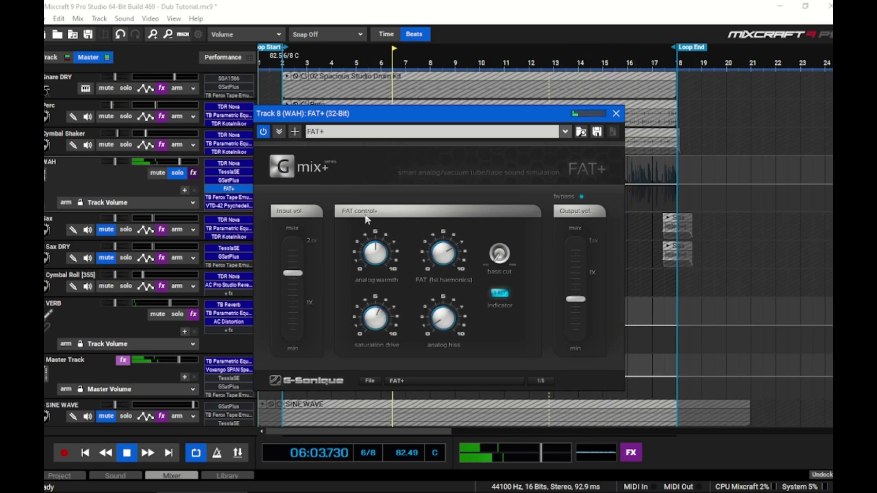
left_click(264, 132)
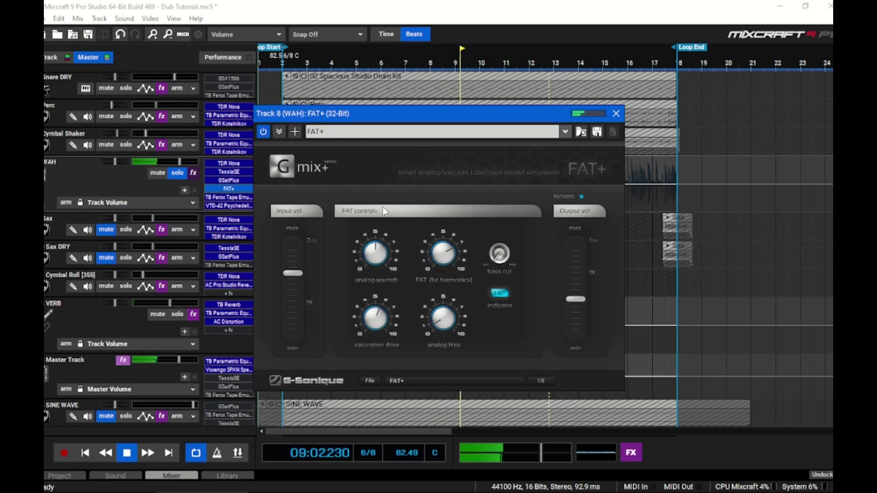
left_click(615, 113)
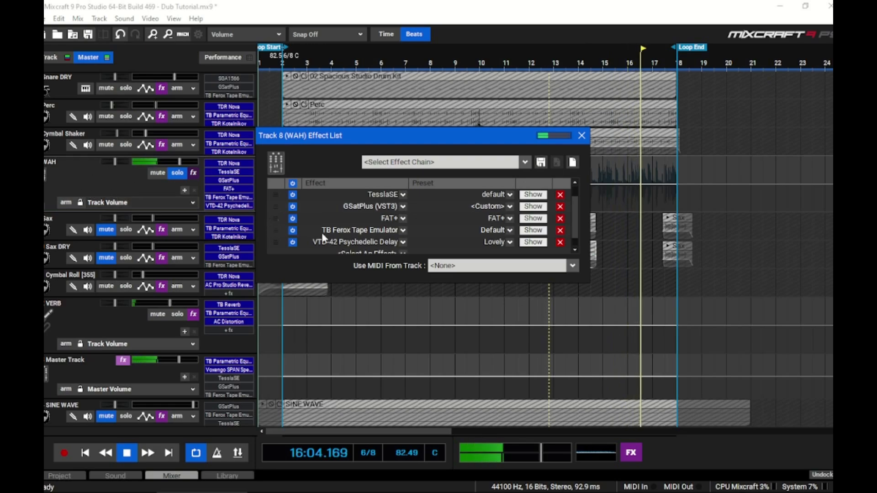
Step: Compare the soloed WAH track with TesslaSE, GSatPlus, FAT+ and TB Ferox Tape Emulator all bypassed and all re-enabled
left_click(292, 194)
left_click(293, 206)
left_click(292, 218)
left_click(292, 230)
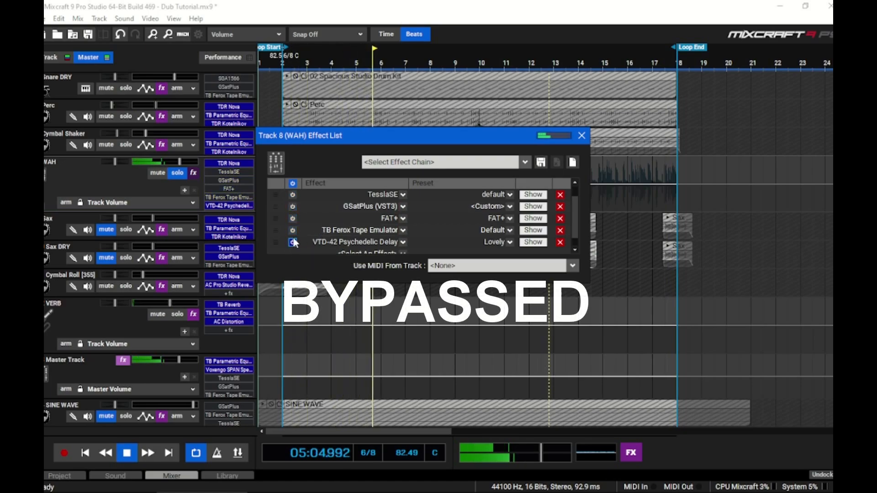
left_click(292, 194)
left_click(292, 206)
left_click(292, 218)
left_click(292, 230)
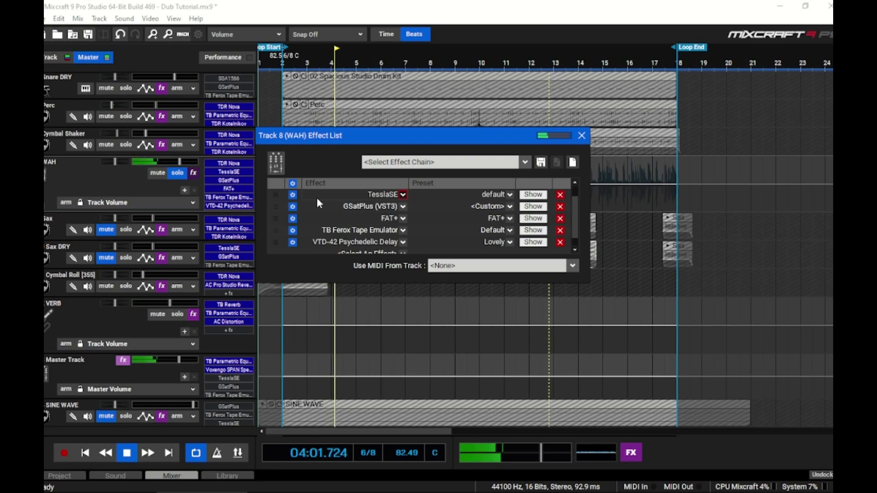
Step: Unsolo the WAH track, compare its four saturation effects bypassed and enabled in the full mix, and stop playback
left_click(177, 173)
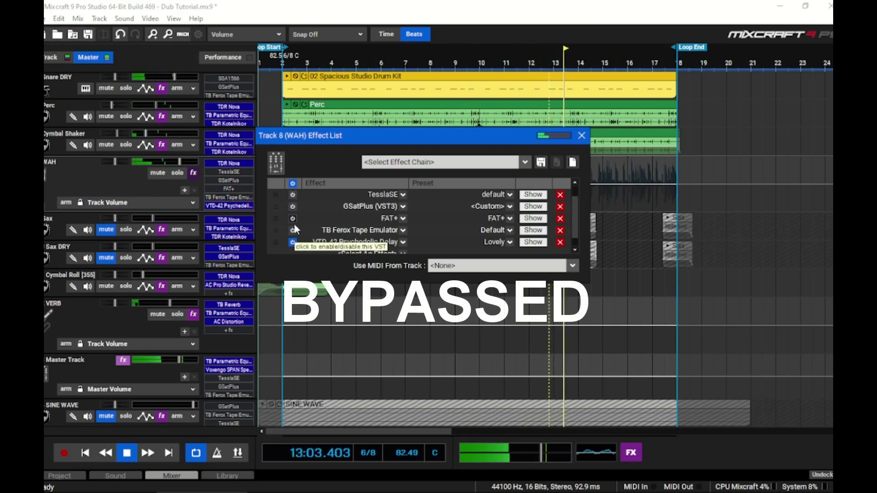
left_click(292, 230)
left_click(292, 219)
left_click(293, 207)
left_click(292, 195)
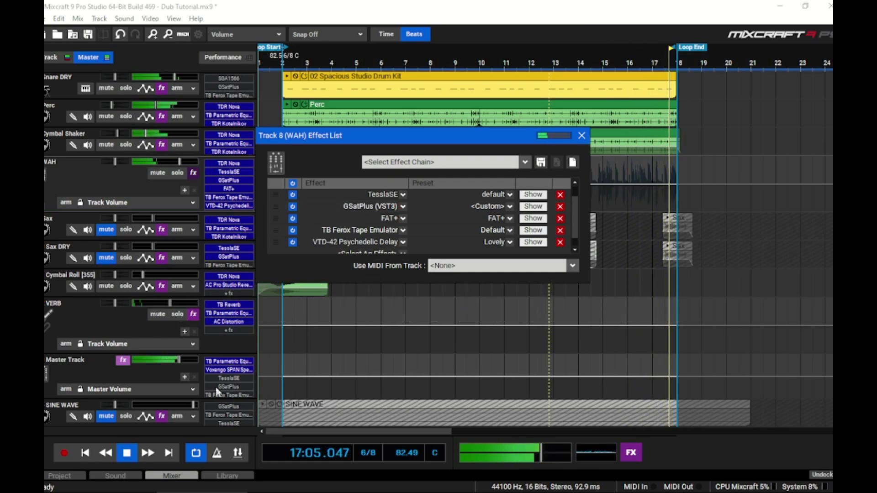
left_click(127, 453)
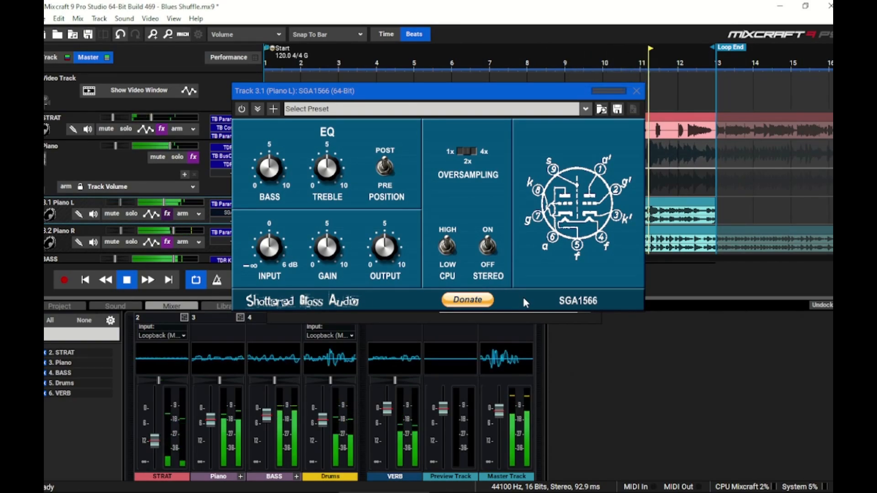
Step: In the Blues Shuffle project, solo the Piano group and its Piano L track, and enable the SGA1566 on it
left_click(175, 158)
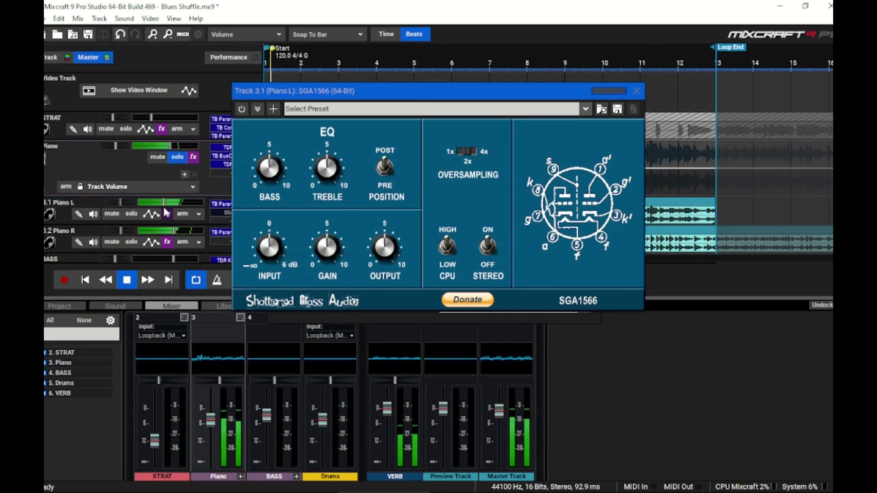
left_click(132, 213)
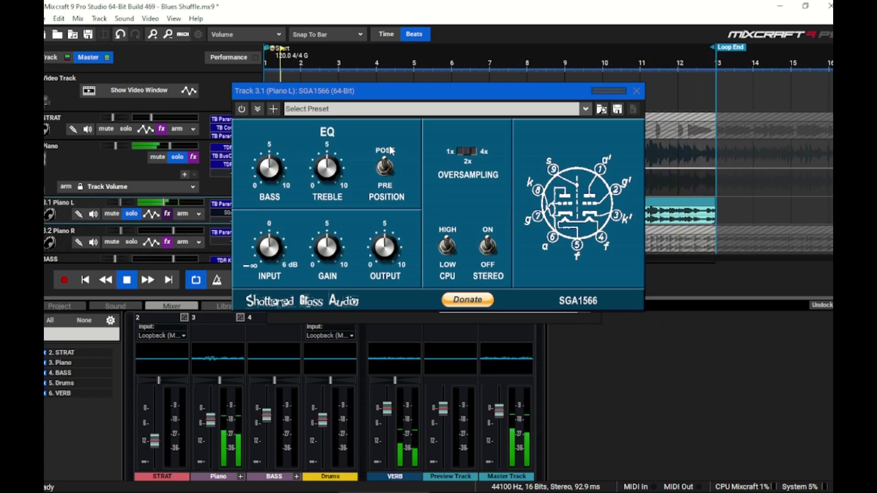
left_click(241, 109)
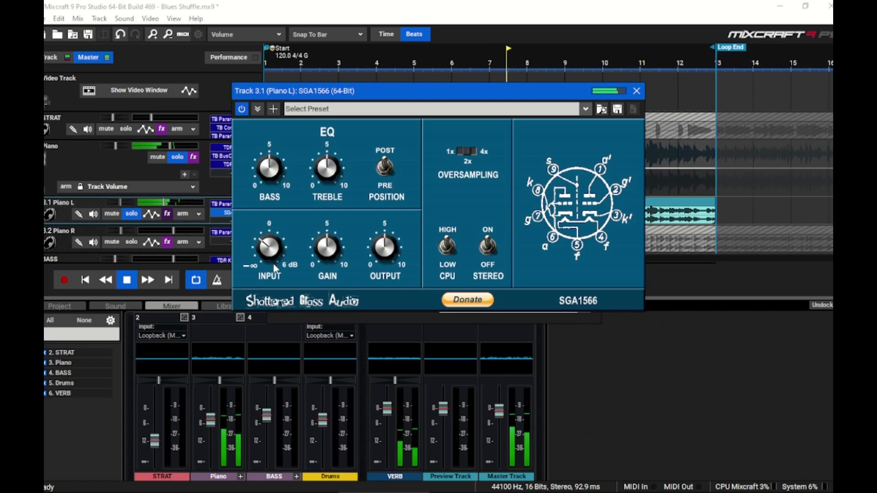
Step: Compare the soloed Piano L track with the SGA1566 bypassed and enabled, and close its window
left_click(242, 109)
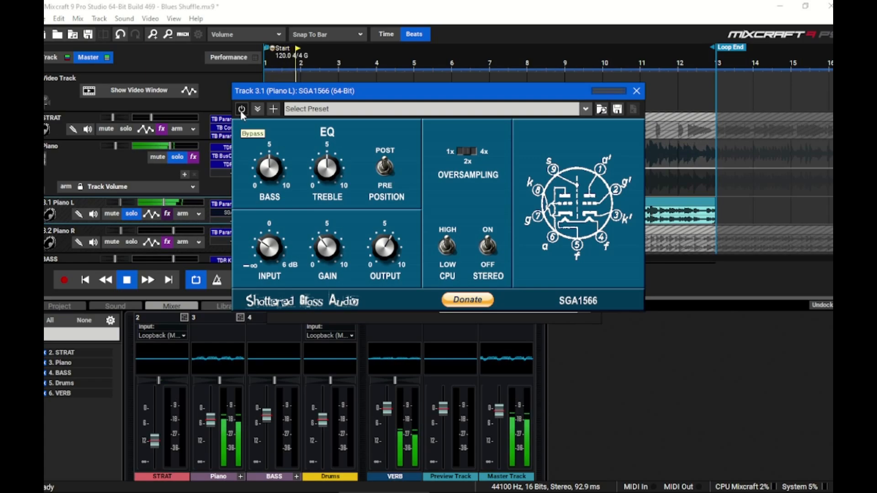
left_click(241, 111)
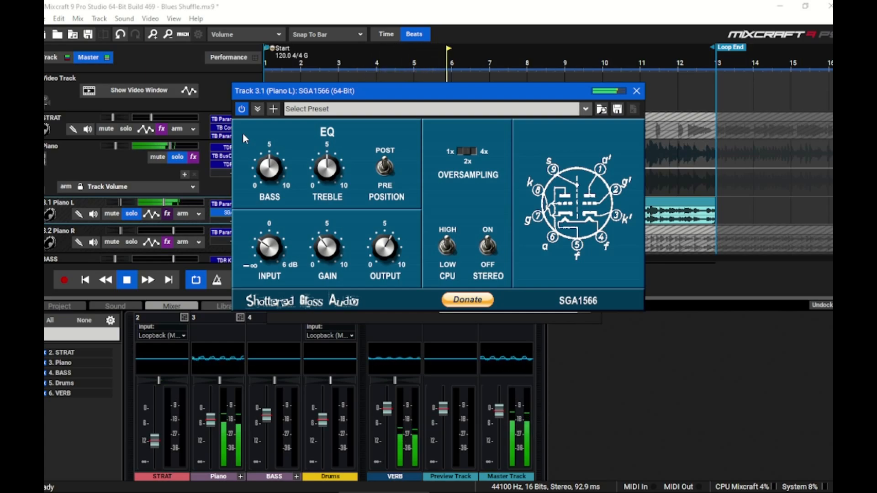
left_click(636, 92)
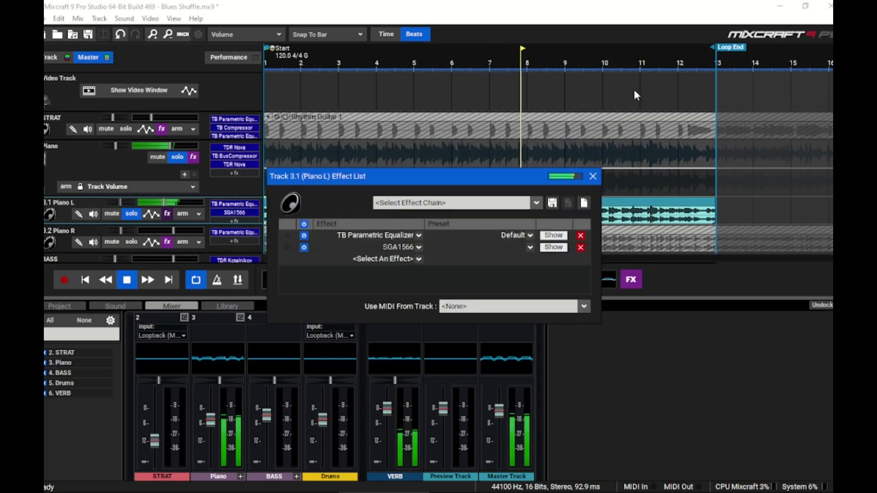
Step: Try TesslaSE in place of SGA1566 on Piano L, with saturate at 2.0 and adjusted output, and compare it bypassed and enabled
left_click(418, 247)
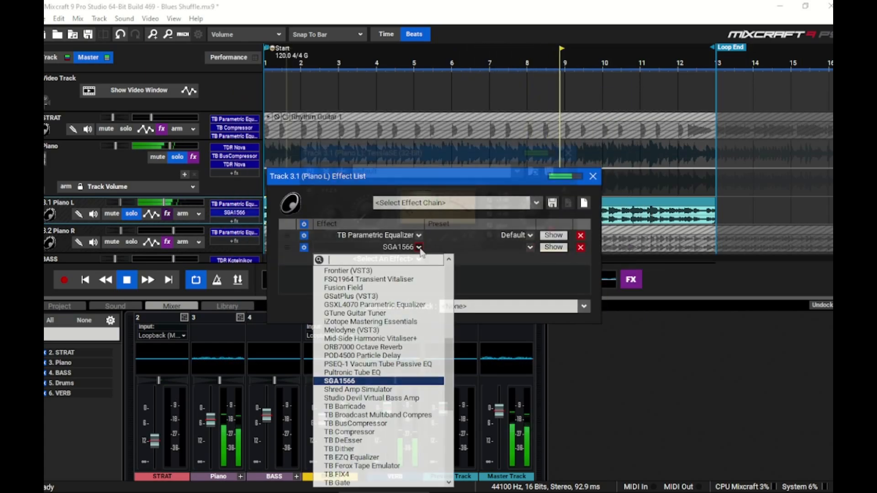
left_click(347, 475)
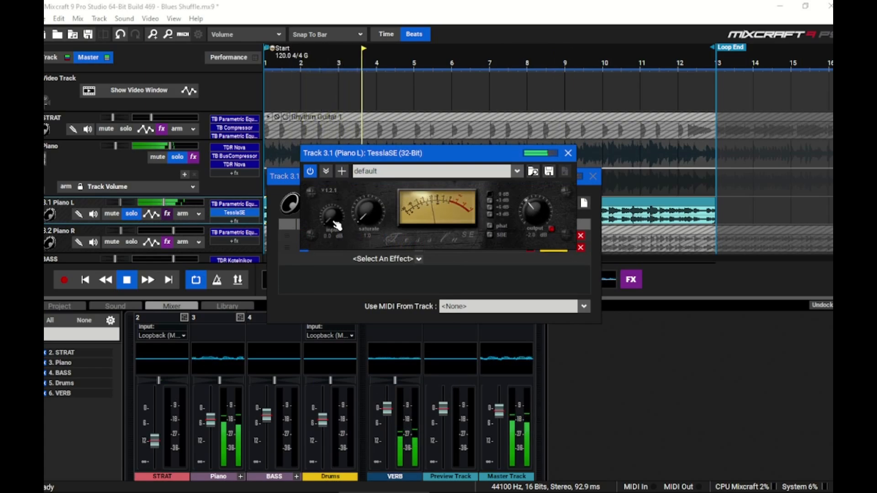
left_click_drag(337, 225, 365, 216)
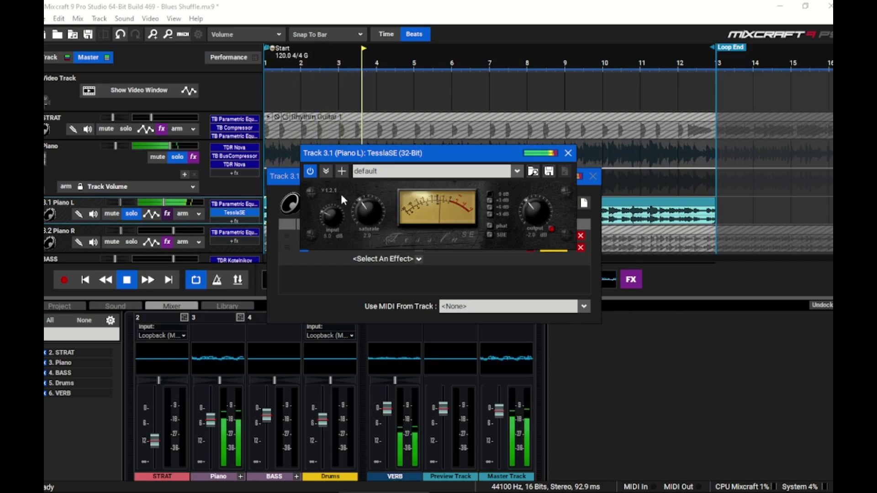
left_click(310, 172)
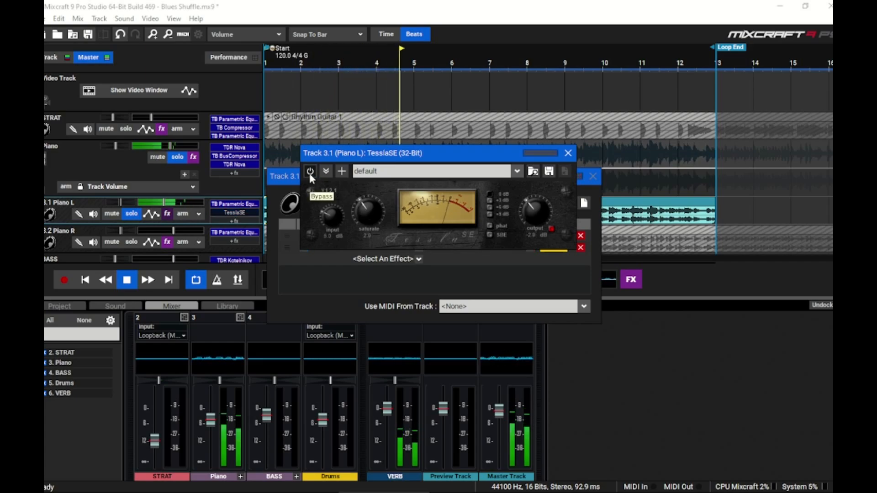
left_click(309, 172)
left_click_drag(535, 211, 535, 228)
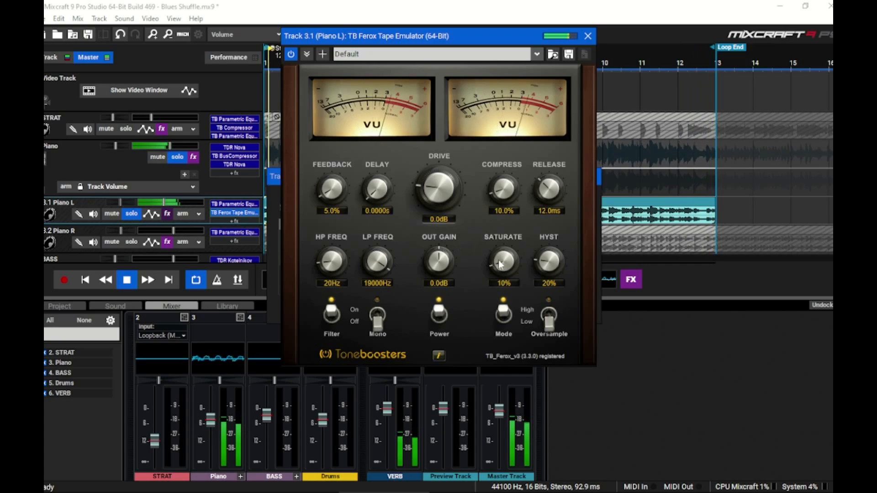
Step: Set Piano L's TB Ferox Tape Emulator to 1.5 dB drive and 14% saturate with oversampling on, compare it bypassed, and close it
left_click_drag(436, 185, 427, 159)
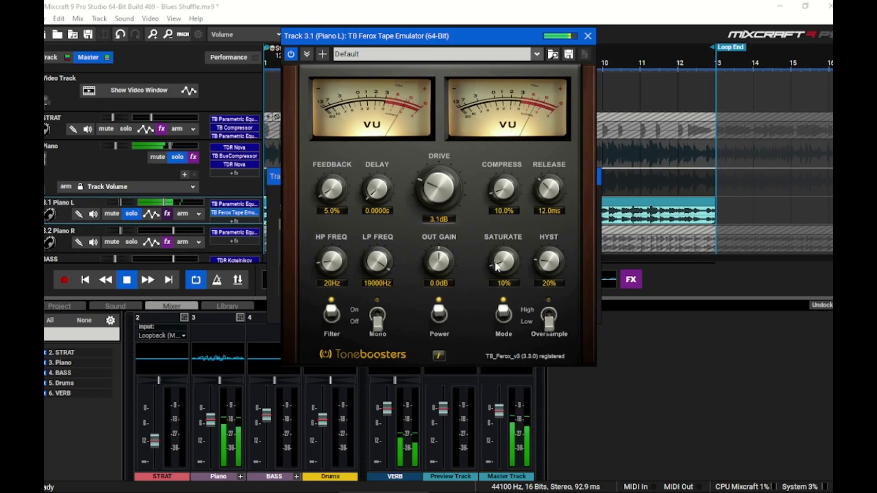
mouse_move(498, 222)
left_mouse_down()
mouse_move(498, 205)
mouse_move(497, 229)
left_mouse_up()
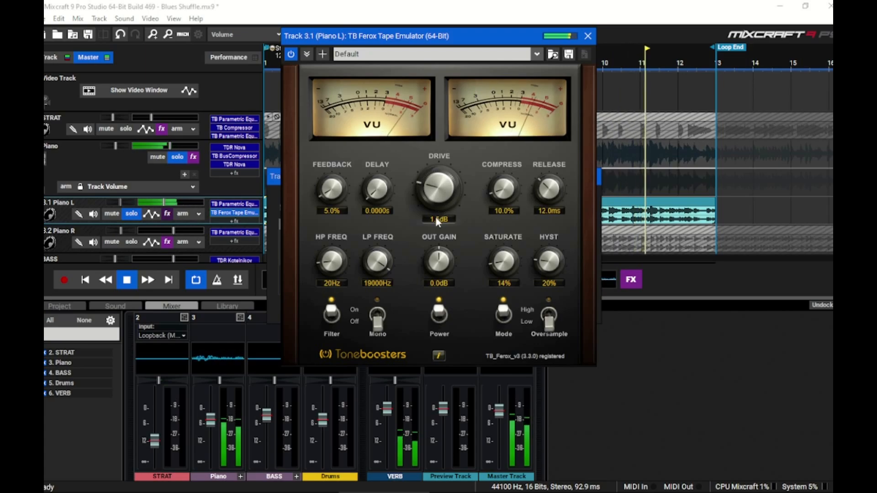
left_click(548, 320)
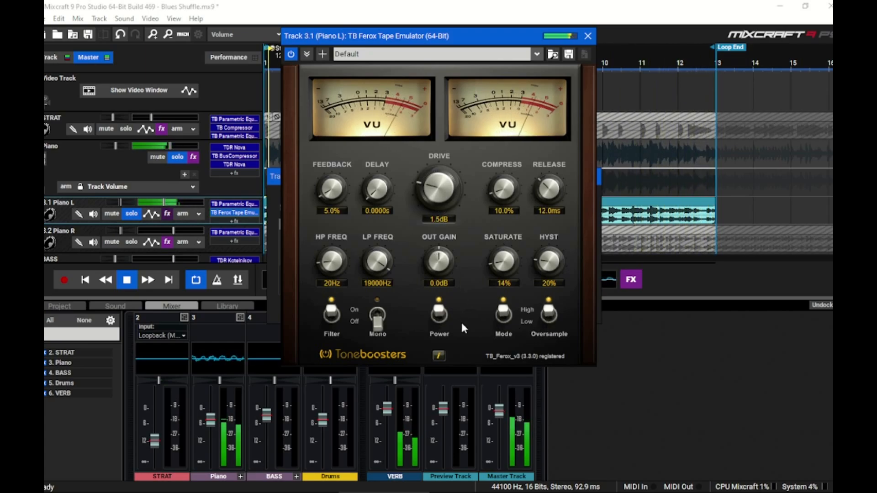
left_click(292, 54)
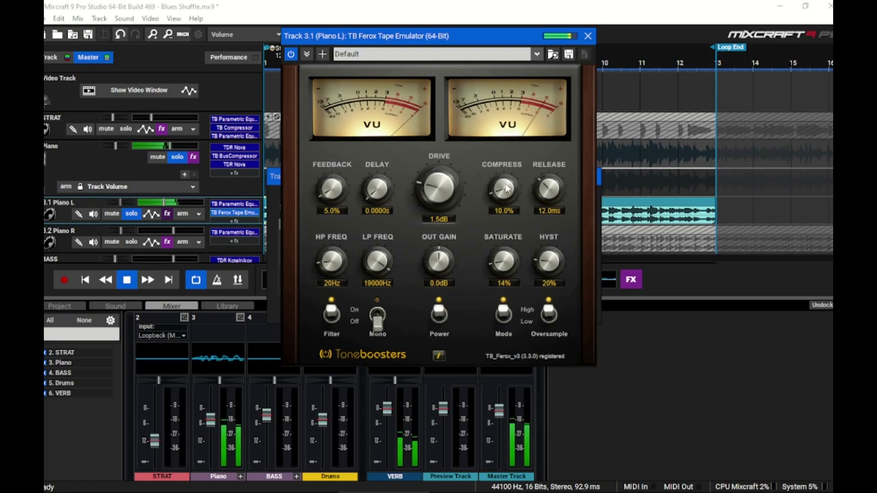
left_click(586, 36)
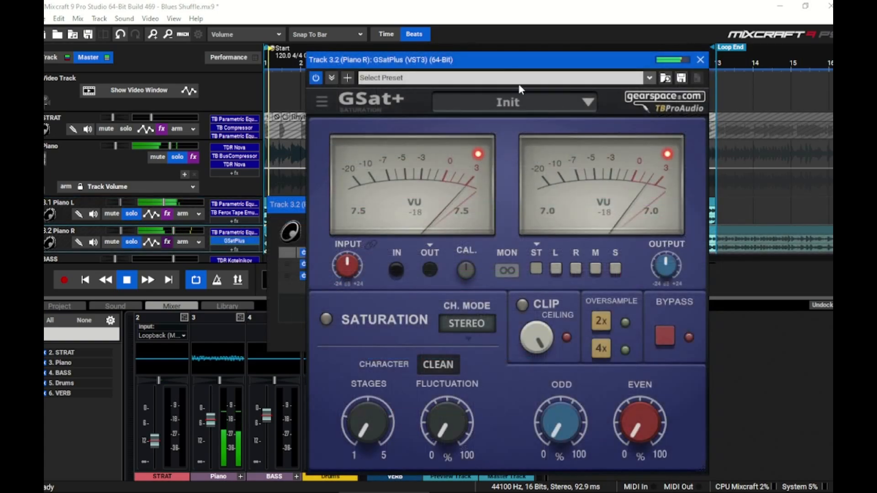
Step: Try GSatPlus on Piano R with saturation on, 2x oversampling, raised even harmonics, reduced input, and adjusted saturation stages
left_click_drag(446, 59, 389, 41)
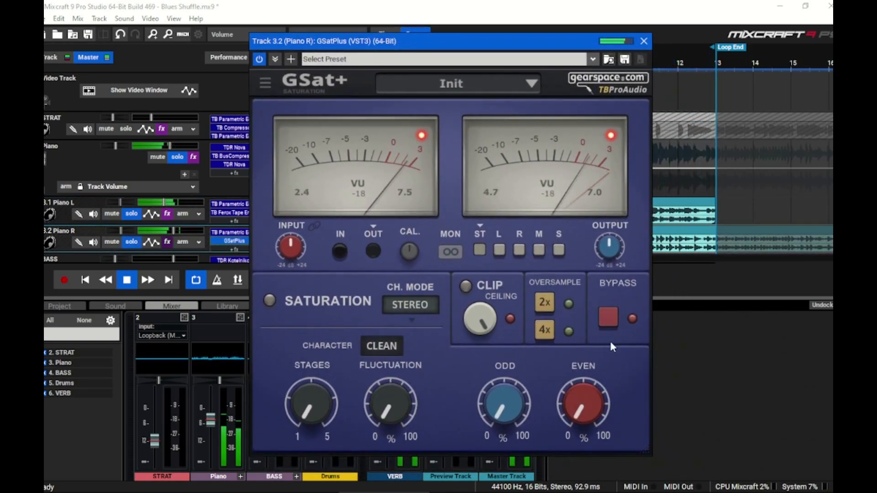
left_click(547, 309)
left_click(544, 300)
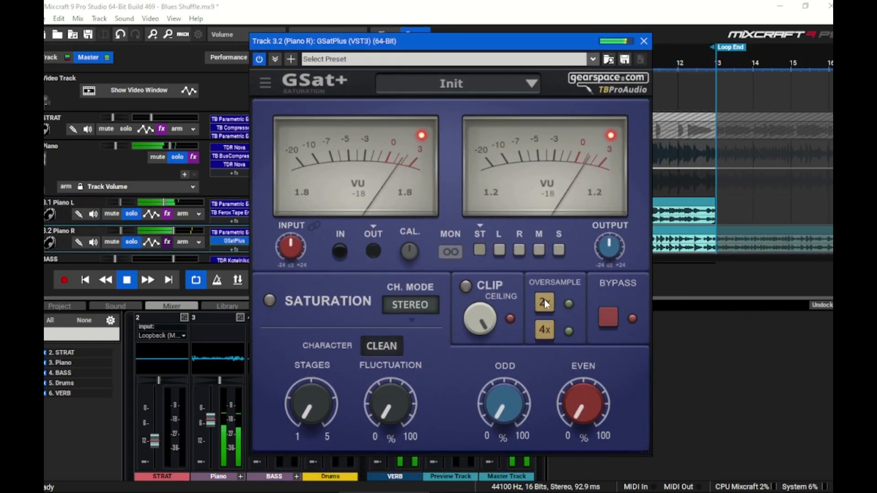
left_click(545, 299)
left_click_drag(579, 400, 579, 347)
mouse_move(289, 249)
left_mouse_down()
mouse_move(289, 241)
mouse_move(289, 252)
left_mouse_up()
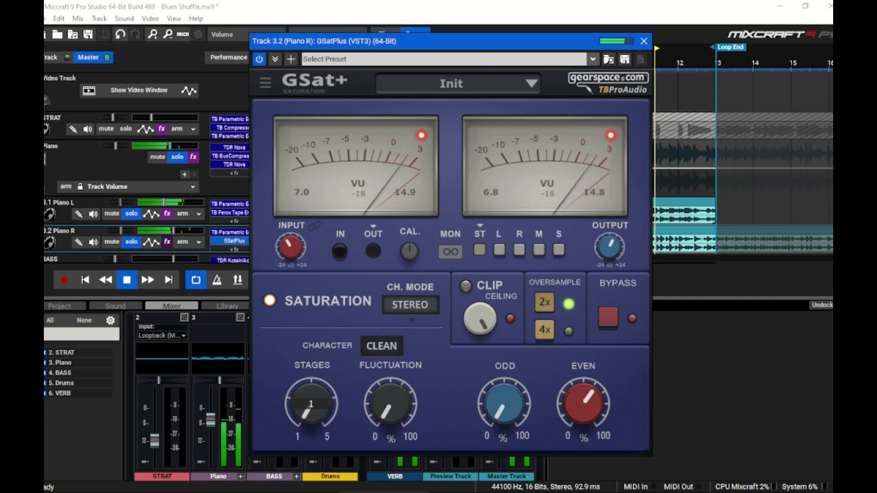
left_click_drag(311, 404, 311, 393)
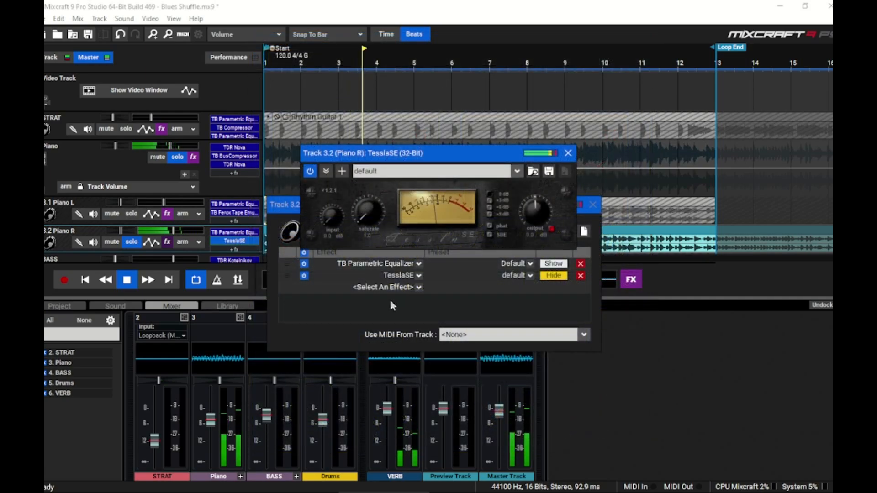
Step: On Piano R's TesslaSE, lower the output level and raise the saturate amount, easing it back to a moderate setting
left_click_drag(536, 217, 536, 233)
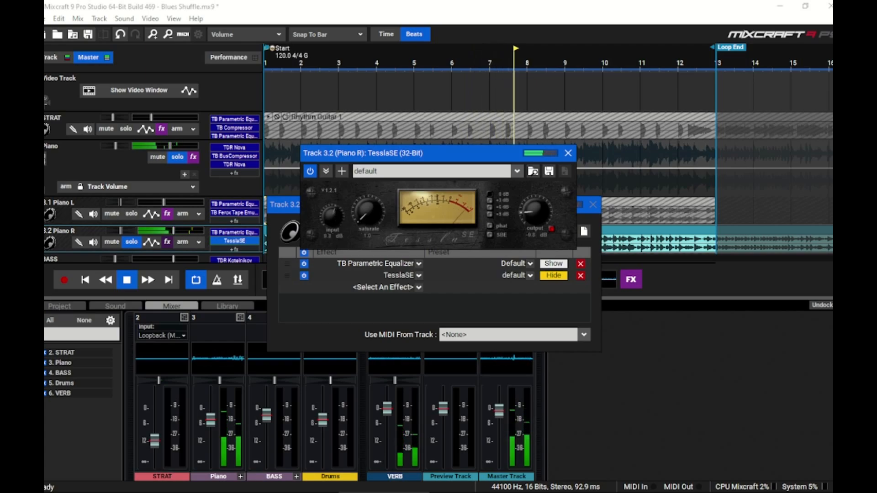
left_click_drag(369, 211, 368, 200)
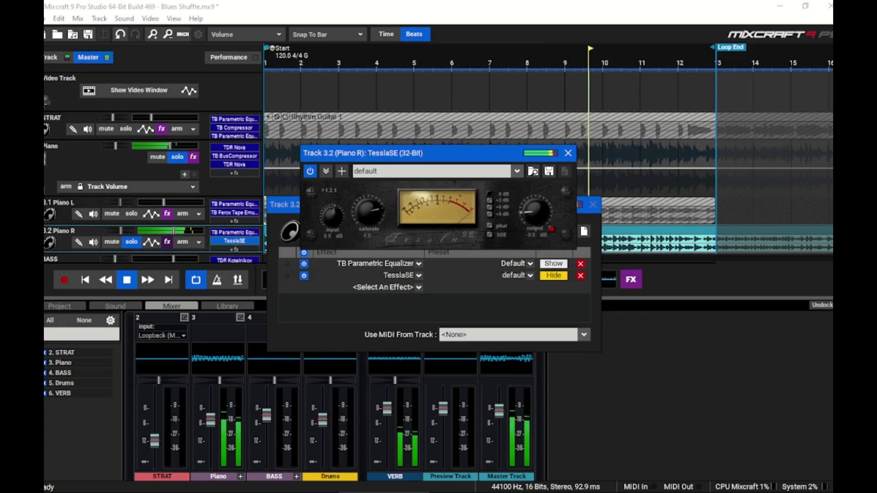
left_click_drag(368, 211, 368, 223)
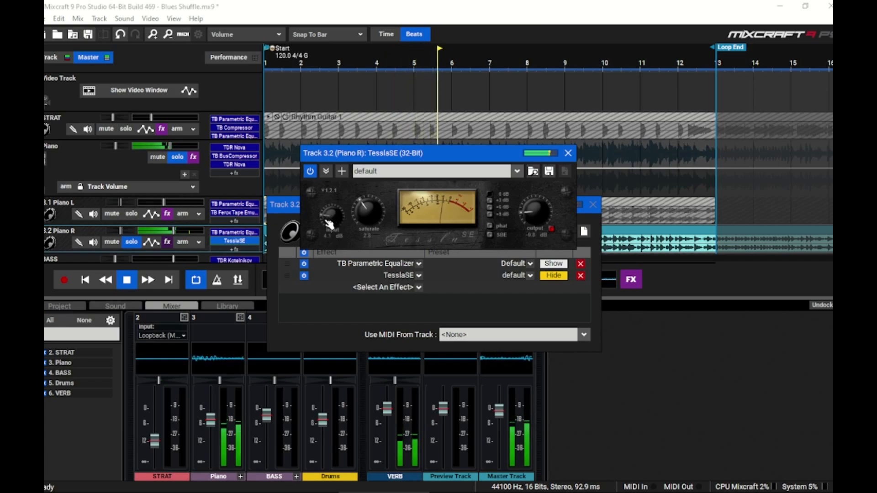
Step: Compare Piano R with TesslaSE bypassed and enabled, unsolo the piano for the full mix, and close its effect list
left_click(309, 171)
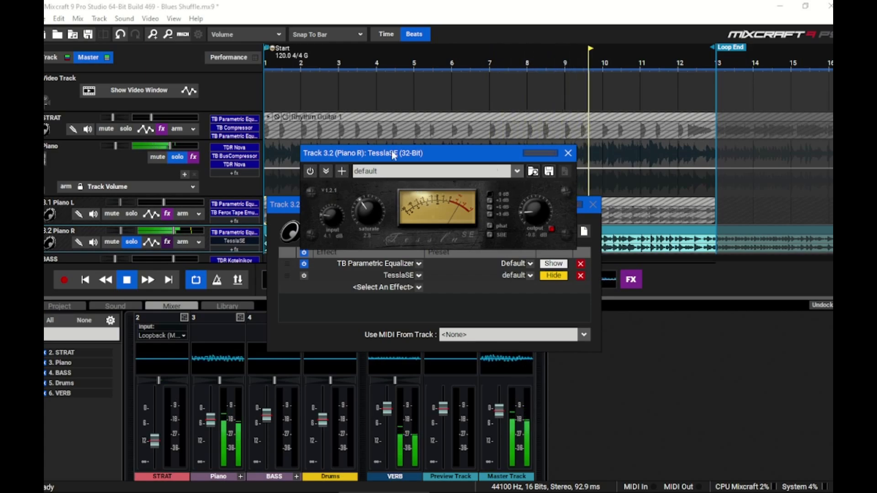
left_click(308, 170)
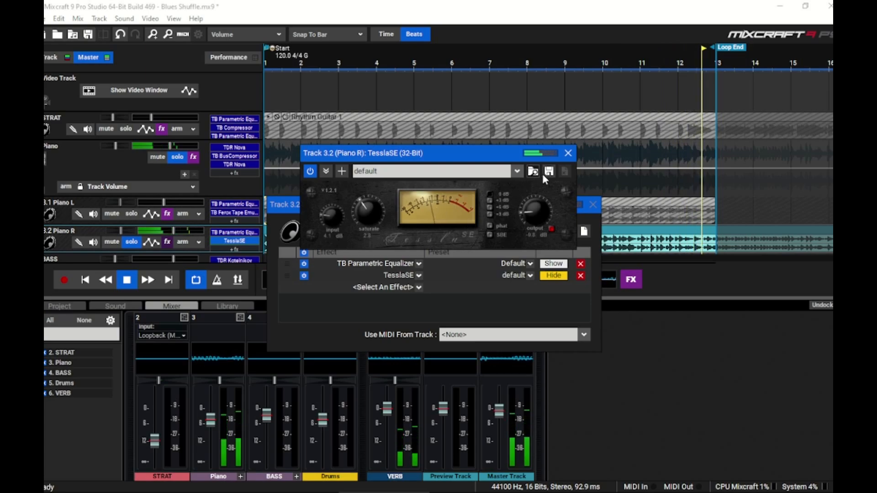
left_click(128, 243)
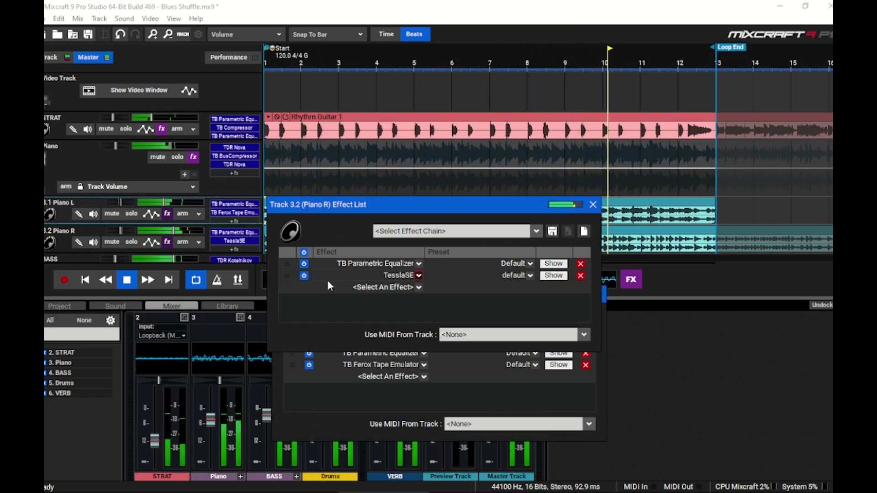
left_click(590, 206)
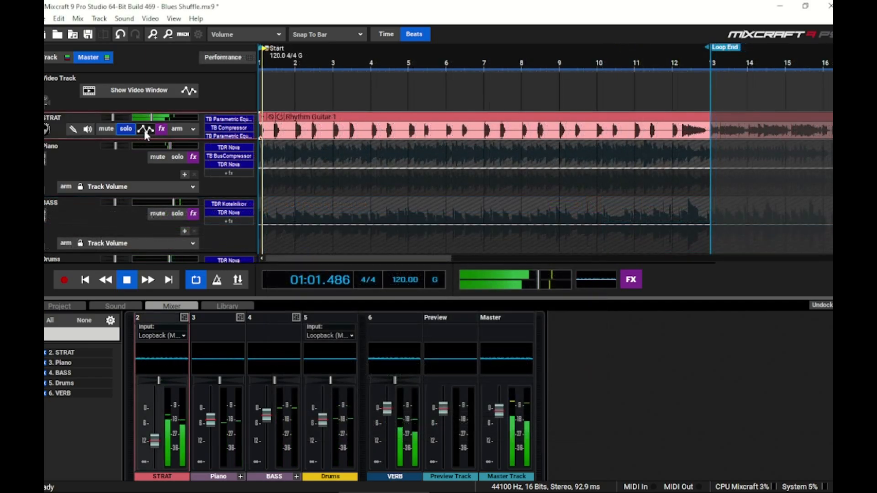
Step: Add GSatPlus to the soloed STRAT track with saturation on, 2x oversampling, and even harmonics at 100%
left_click(159, 129)
left_click(407, 186)
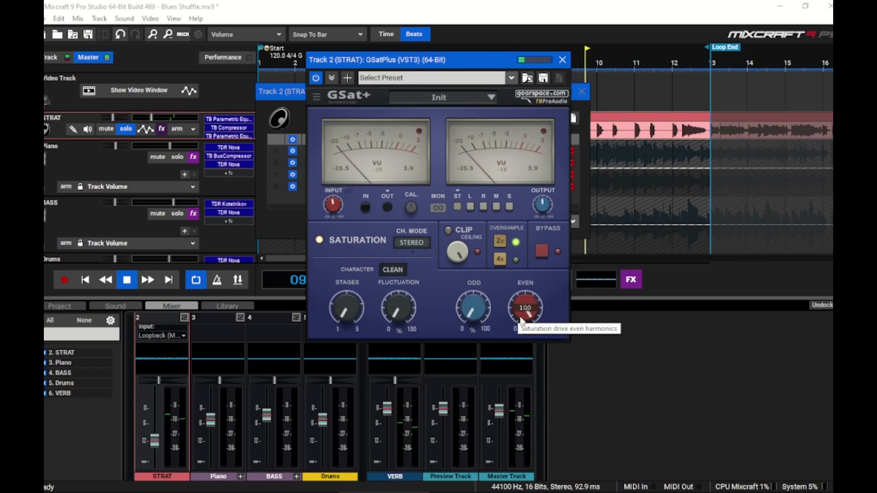
left_click_drag(521, 311, 518, 305)
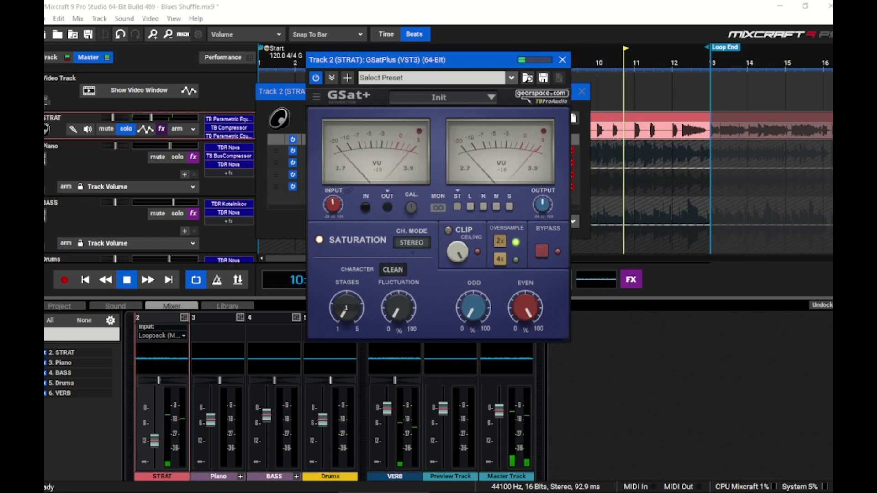
Step: Set STRAT's GSatPlus to 2 stages and 49% odd harmonics, lower its input, raise its output, and compare it bypassed and enabled
left_click_drag(346, 310, 346, 293)
scroll(348, 309, "down", 1)
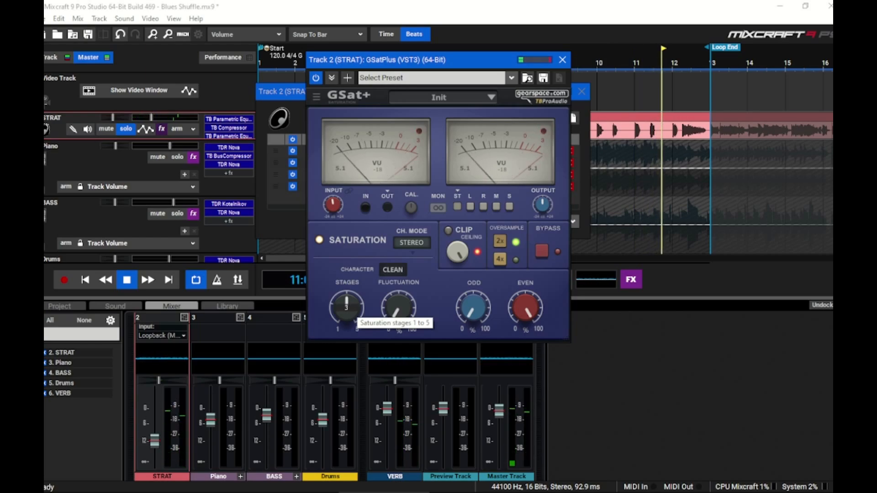
scroll(360, 318, "down", 1)
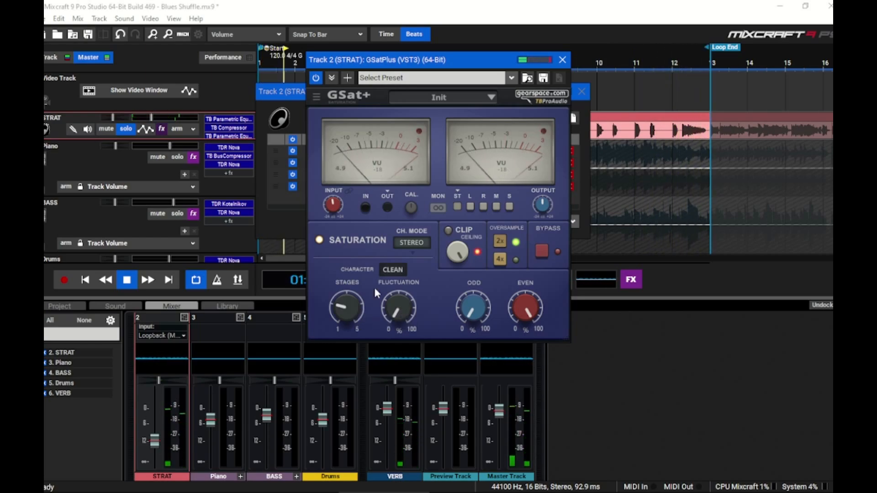
left_click_drag(474, 312, 473, 290)
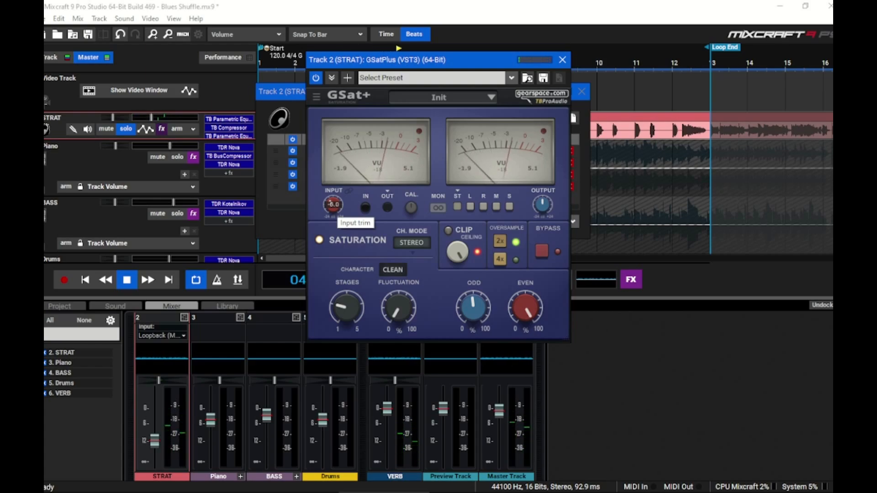
left_click_drag(542, 204, 542, 194)
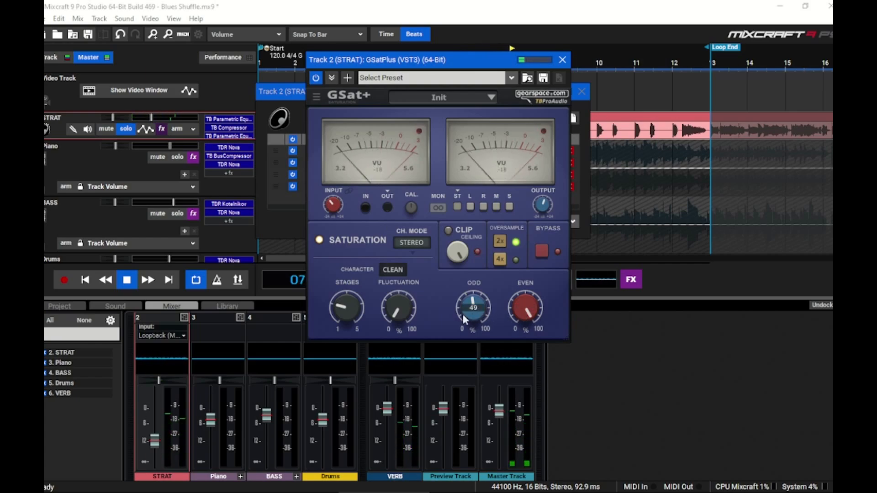
left_click_drag(542, 206, 542, 206)
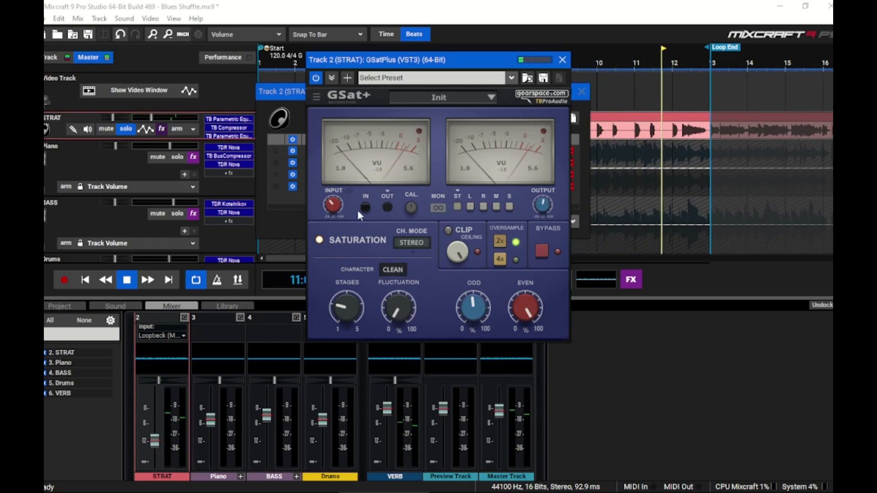
left_click(542, 252)
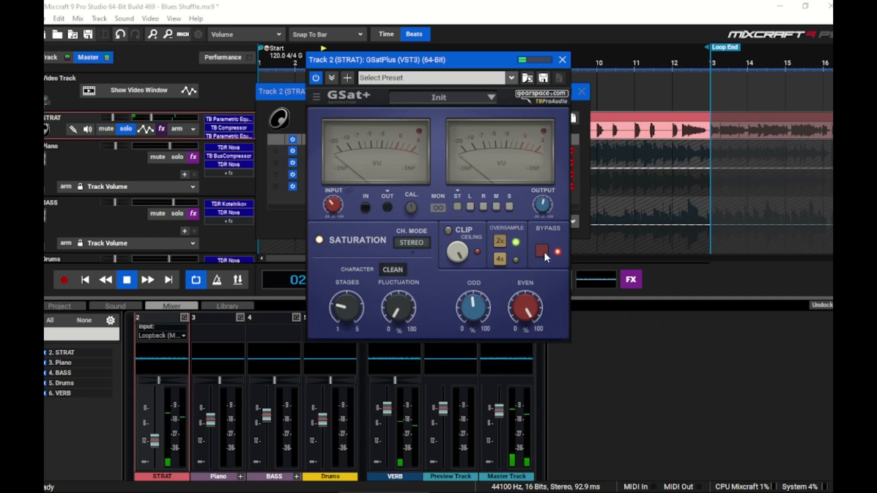
left_click(543, 255)
Step: Enable the clipper in STRAT's GSatPlus and lower its ceiling to about -16.5
mouse_move(528, 309)
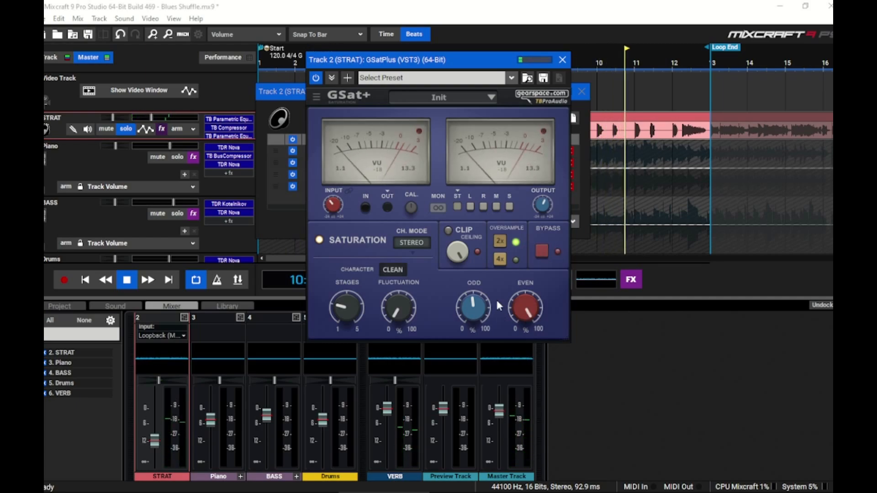
left_click(448, 230)
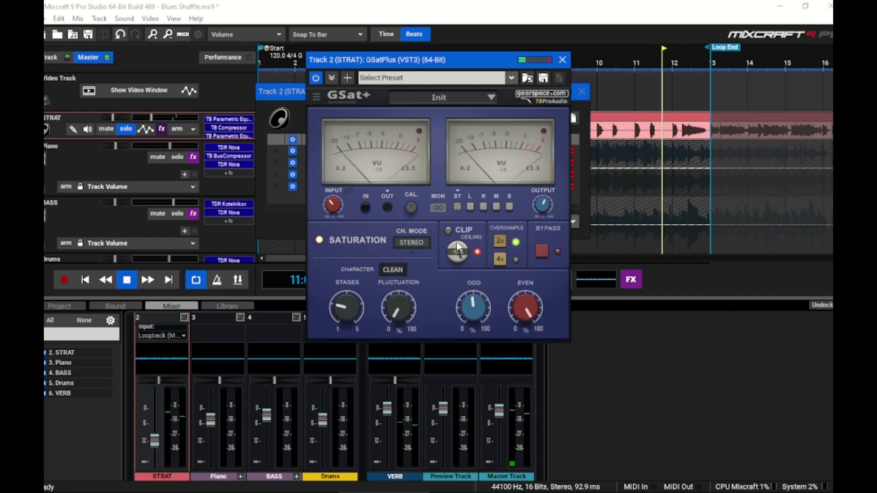
left_click_drag(458, 251, 458, 311)
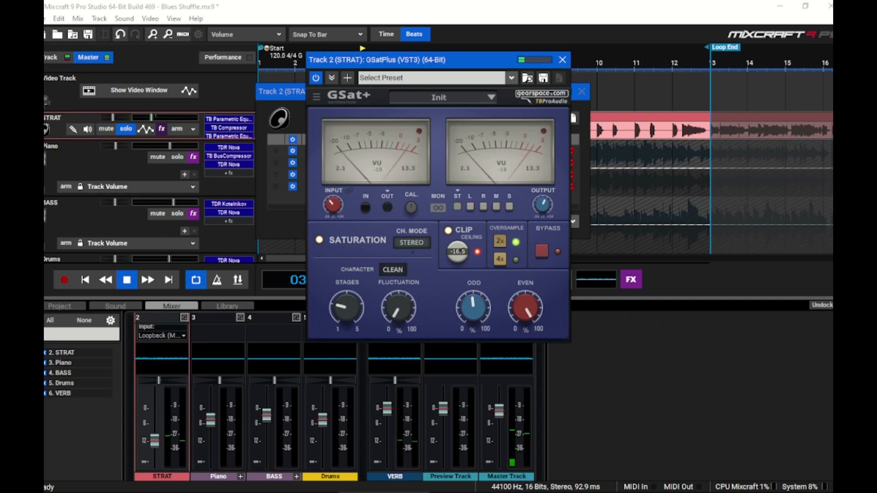
Step: Compare the soloed STRAT with GSatPlus and its clipper bypassed and enabled, and close the plugin
mouse_move(457, 252)
left_mouse_down()
mouse_move(457, 238)
mouse_move(458, 251)
left_mouse_up()
left_click(542, 251)
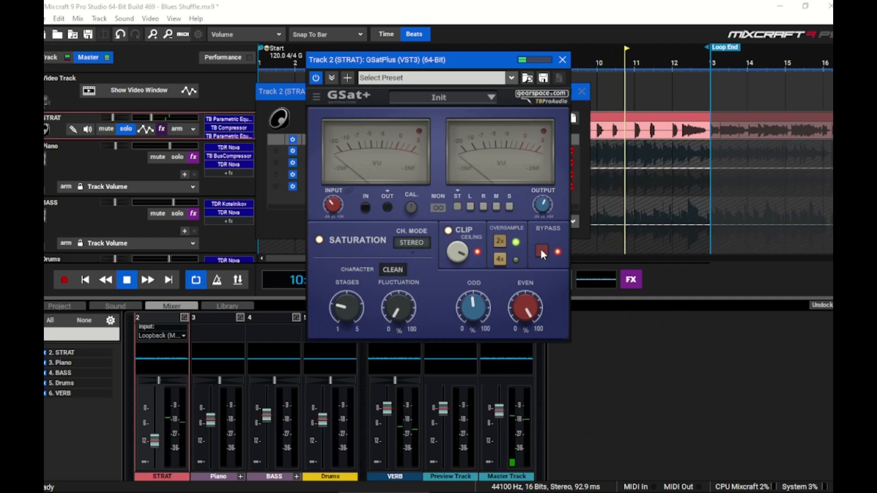
left_click(539, 249)
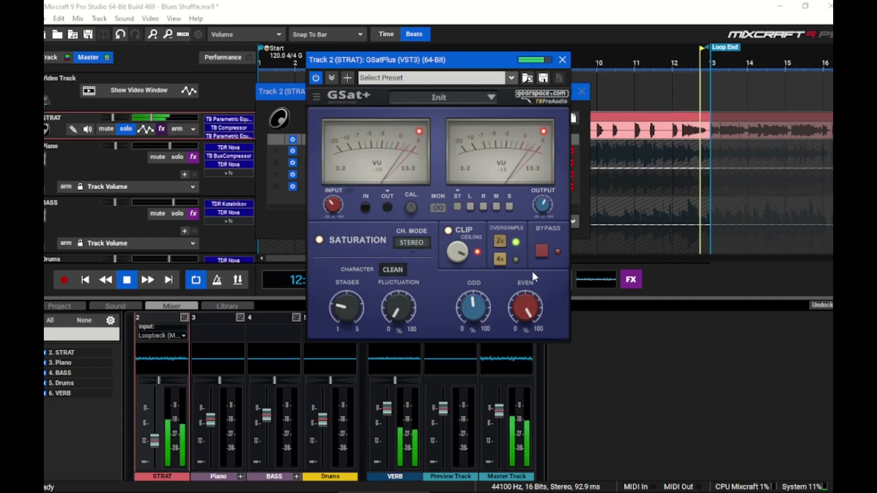
left_click(562, 60)
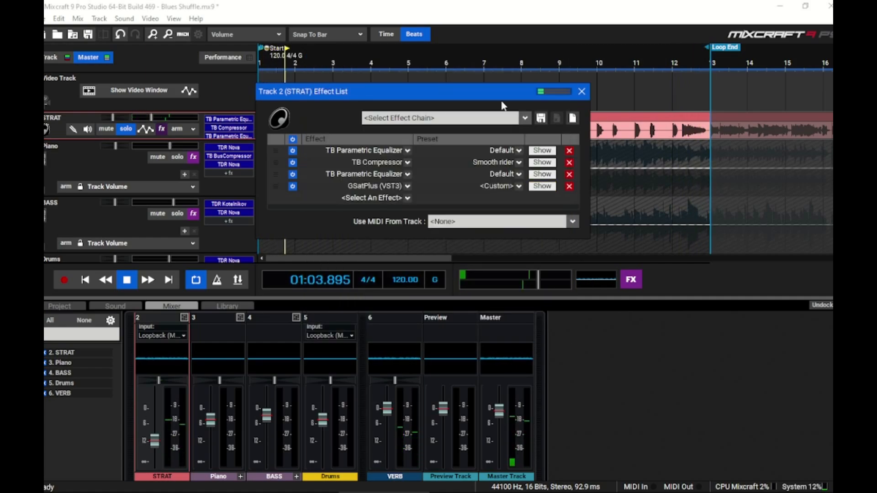
Step: Add TB Ferox Tape Emulator to STRAT with oversampling on, compress 0%, release 1.0 ms, hysteresis 0%, and drive 2.2 dB
left_click(402, 198)
scroll(387, 360, "down", 4)
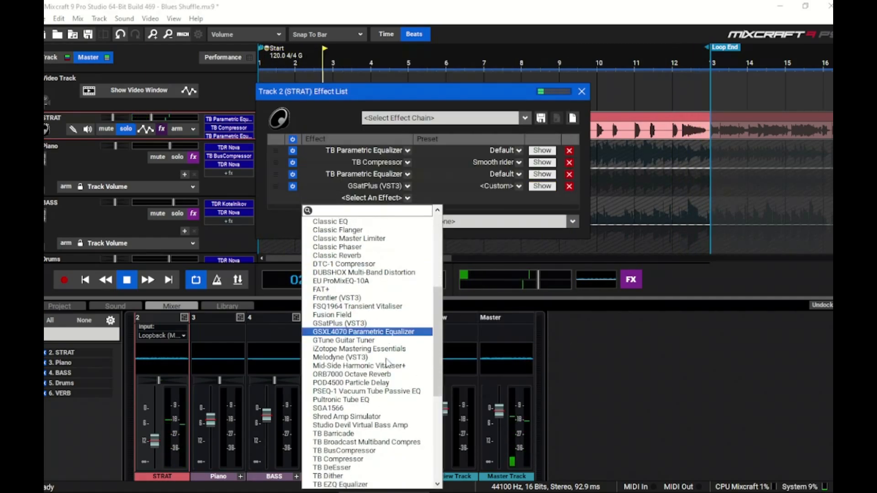
scroll(387, 366, "down", 4)
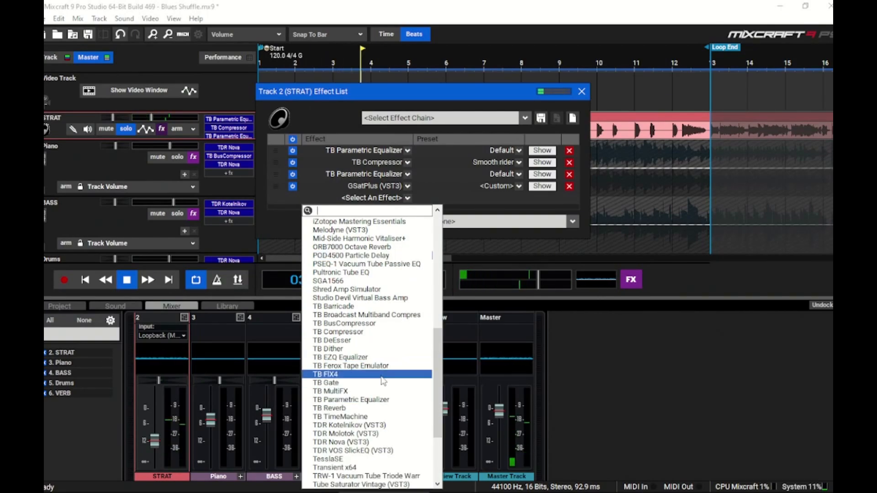
left_click(382, 367)
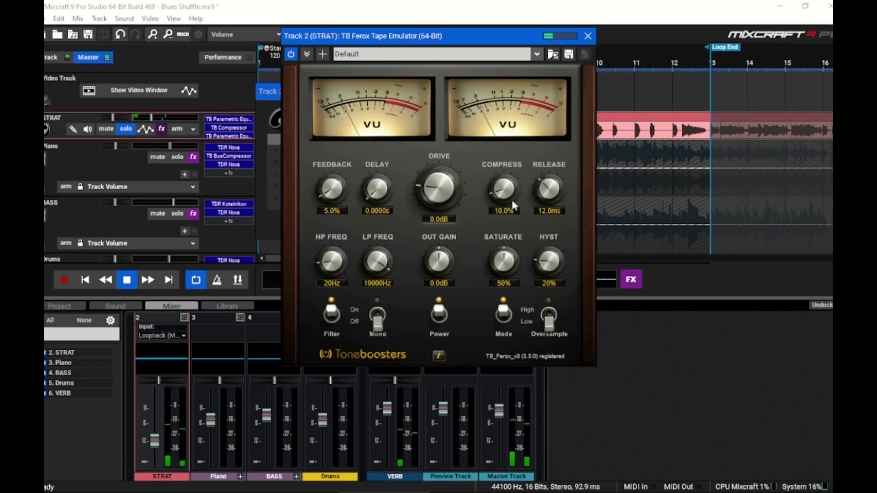
left_click(547, 319)
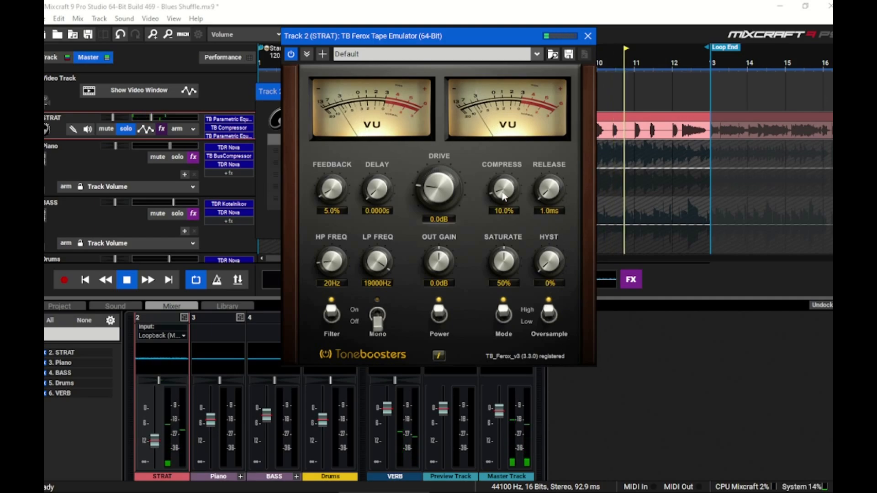
left_click_drag(505, 191, 516, 280)
mouse_move(439, 196)
left_mouse_down()
mouse_move(429, 154)
mouse_move(432, 182)
left_mouse_up()
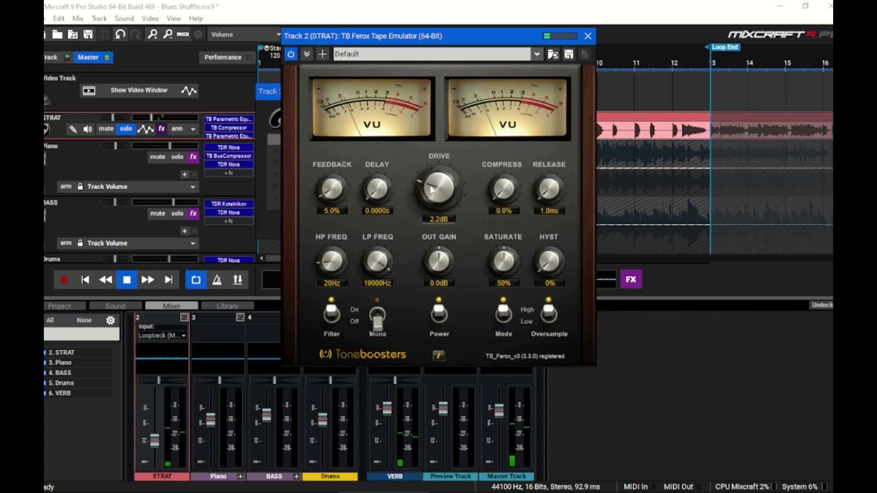
Step: Compare the soloed STRAT with TB Ferox Tape Emulator switched off and on, and close the plugin
left_click(291, 55)
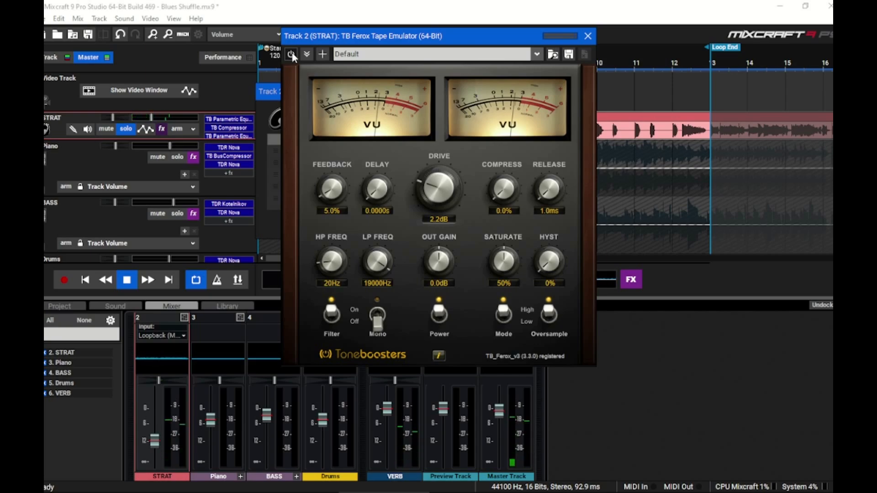
left_click(291, 54)
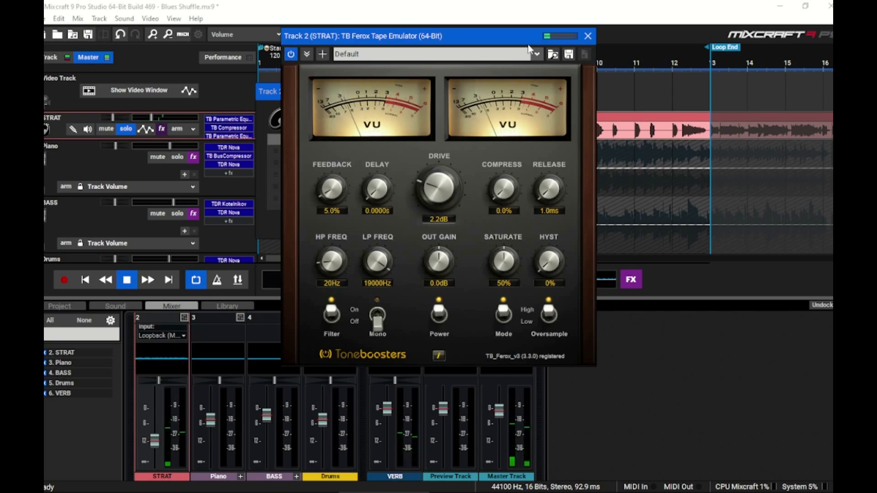
left_click(587, 36)
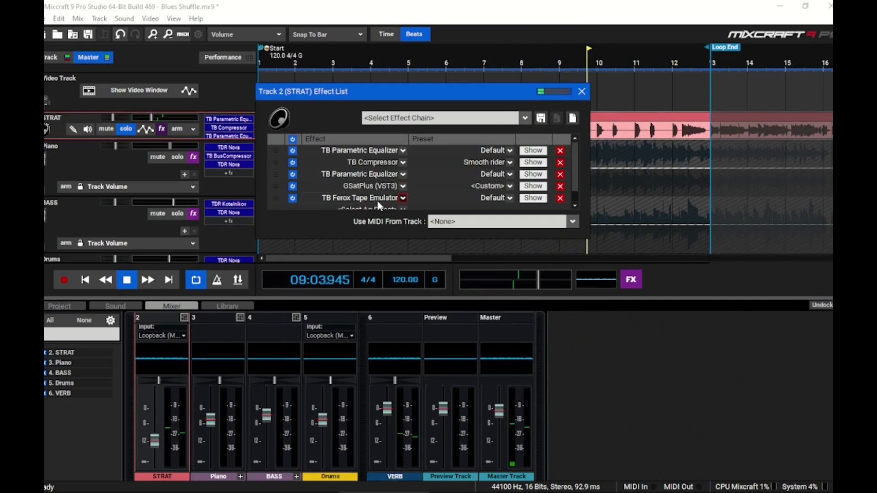
Step: Unsolo STRAT and compare the full mix with its GSatPlus and TB Ferox Tape Emulator both disabled and enabled
left_click(126, 129)
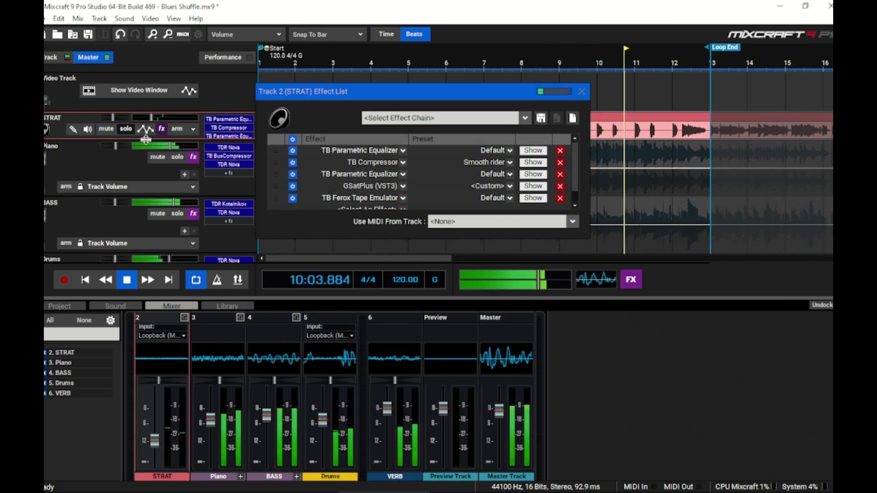
left_click(292, 186)
left_click(293, 198)
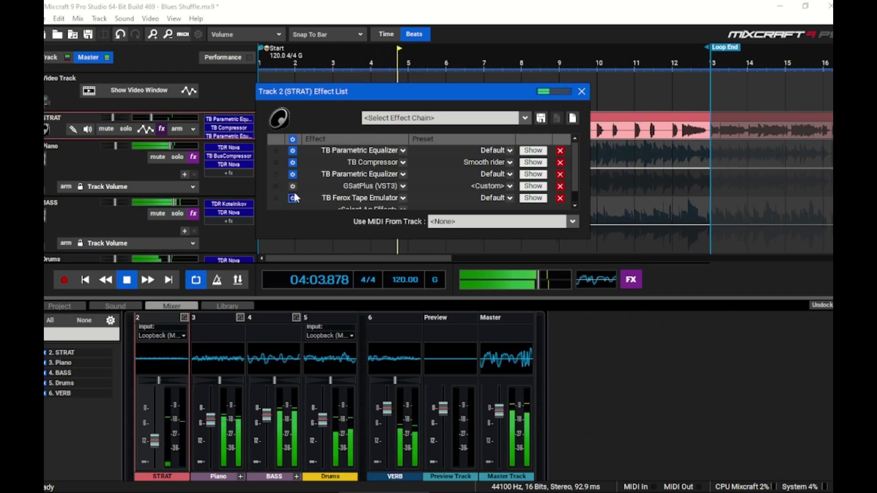
left_click(293, 198)
left_click(293, 186)
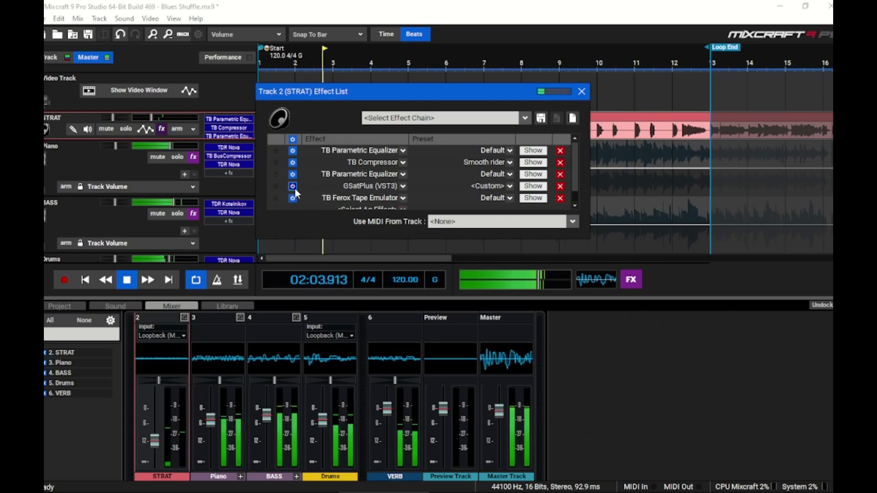
left_click(293, 186)
left_click(291, 199)
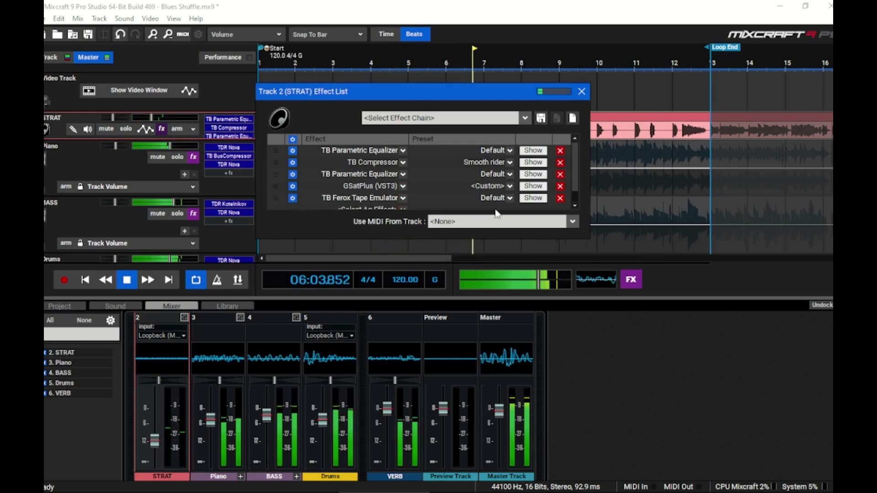
Step: Raise the output gain of STRAT's TB Ferox Tape Emulator to 1.5 dB and adjust its drive
left_click(533, 199)
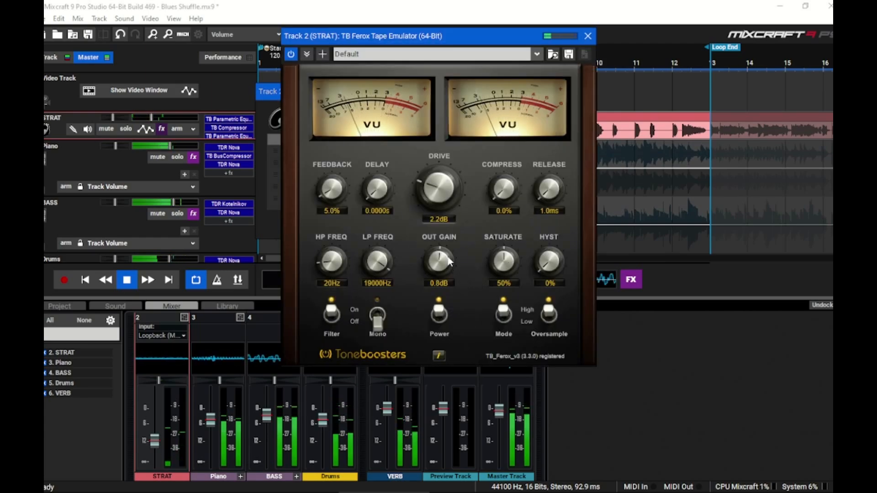
left_click_drag(449, 261, 448, 255)
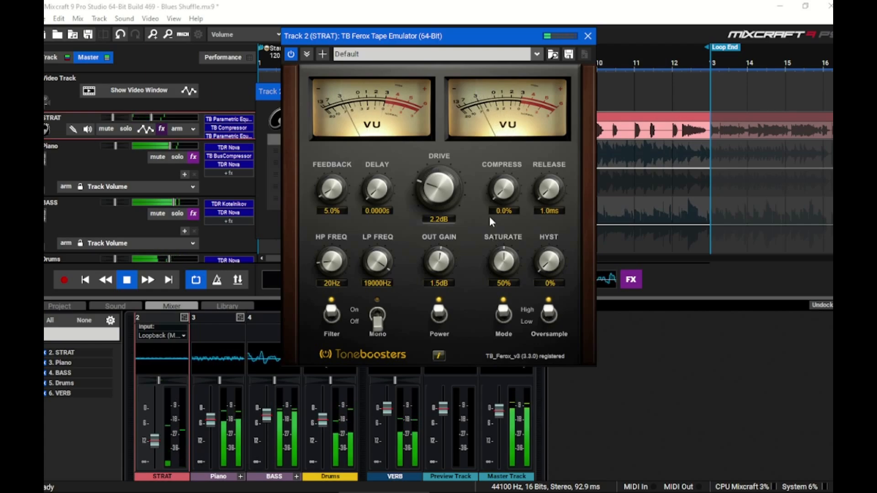
left_click_drag(446, 194, 447, 189)
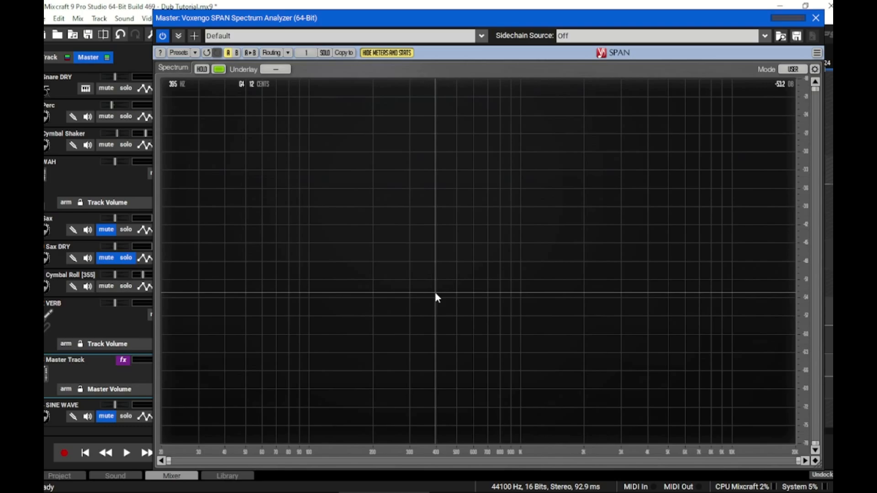
Step: Play the soloed Sax DRY track in Dub Tutorial and examine its spectrum in the master's SPAN analyzer
key("space")
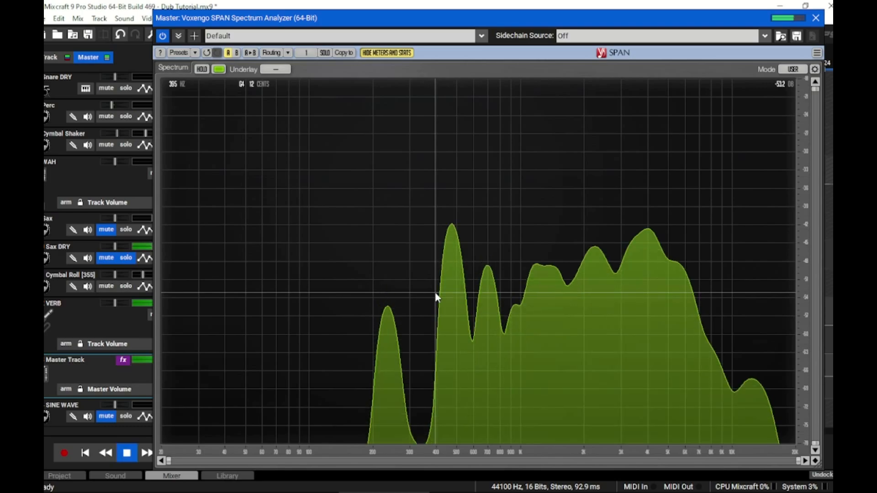
key("space")
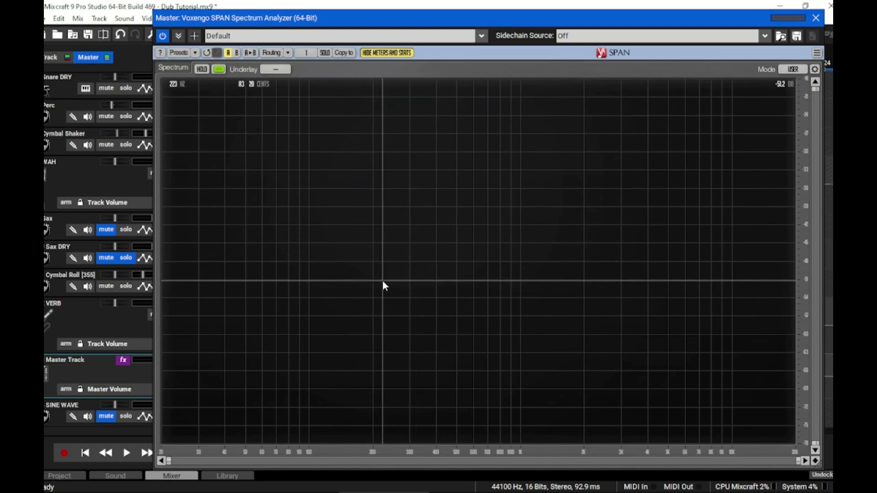
key("space")
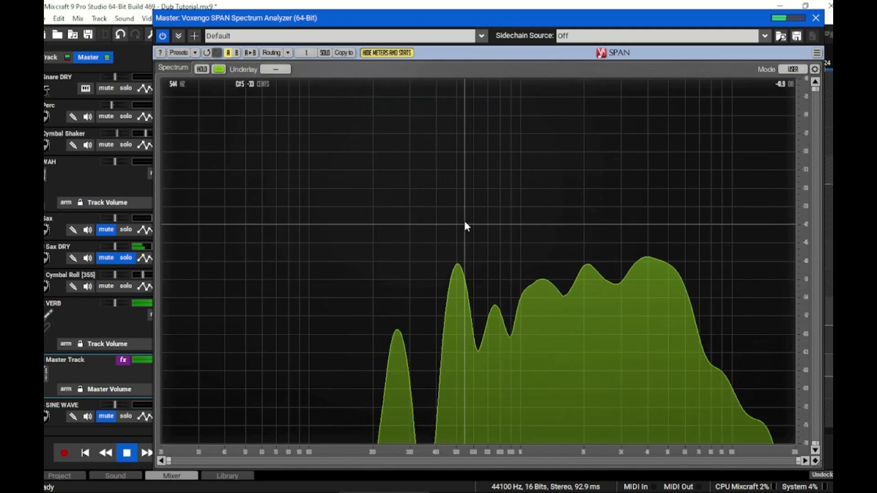
key("space")
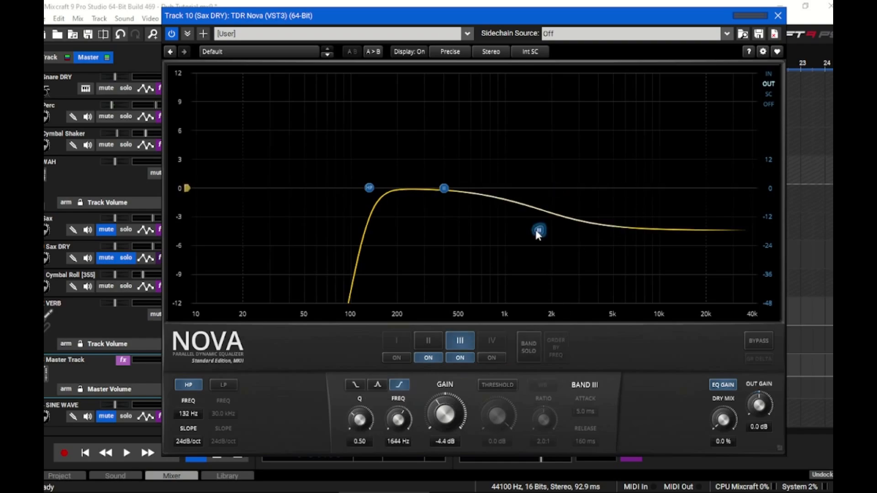
Step: Set the band III high shelf in Sax DRY's TDR Nova to -9.7 dB at 1249 Hz during playback, and close it
left_click_drag(534, 233, 537, 248)
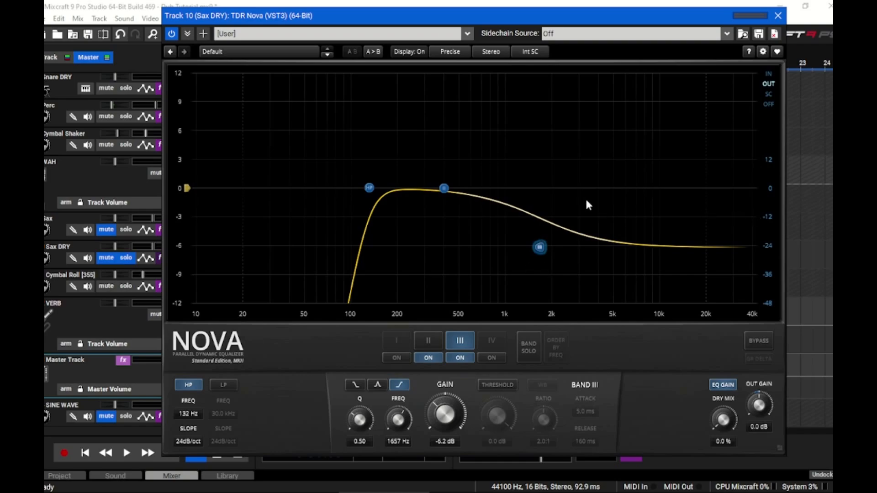
key("space")
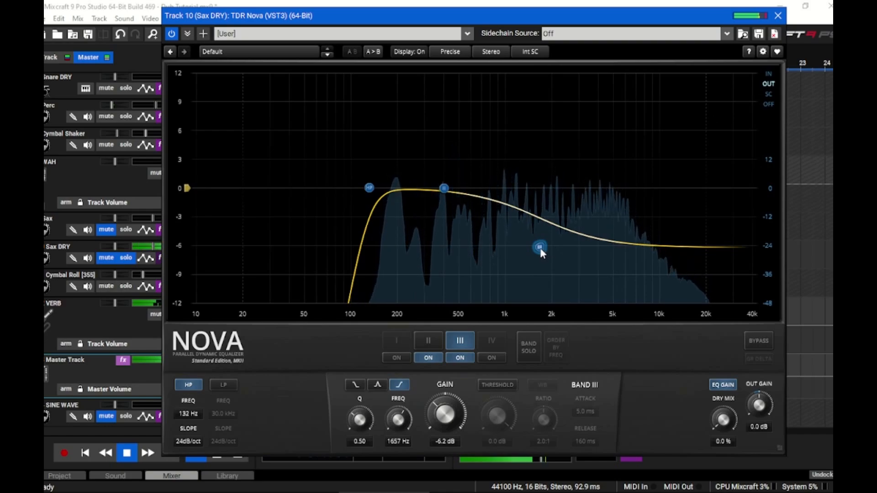
left_click_drag(540, 248, 524, 281)
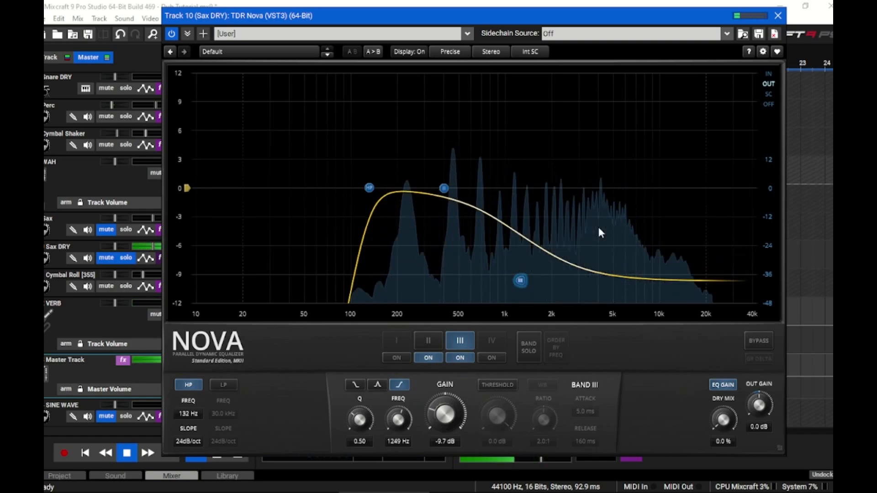
key("space")
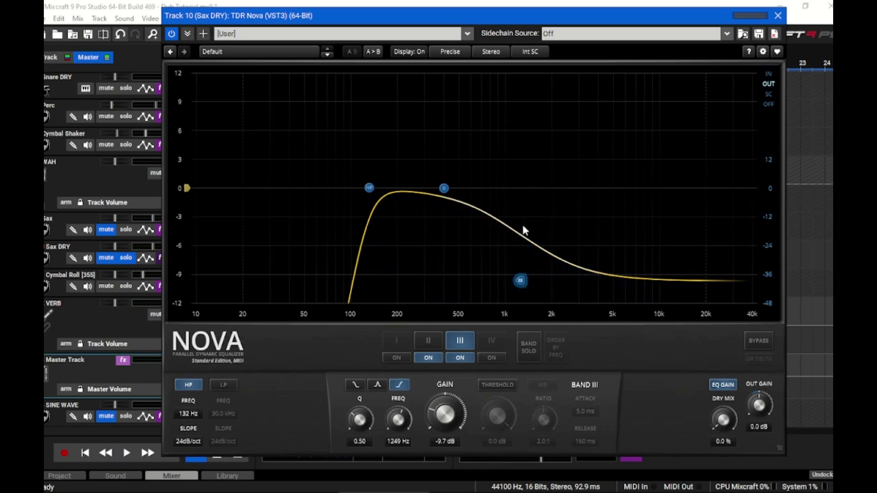
left_click(777, 16)
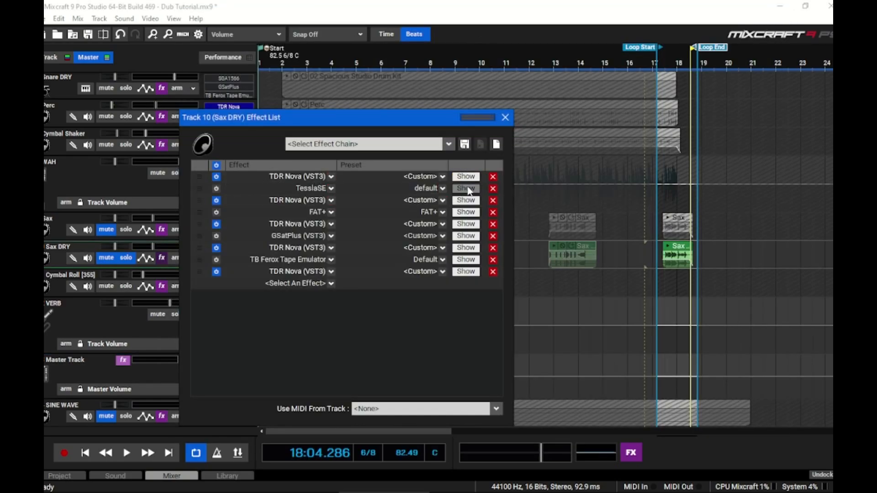
Step: Enable TesslaSE on Sax DRY, set its input to 0.0 dB, and adjust its saturation while the track plays
left_click(462, 190)
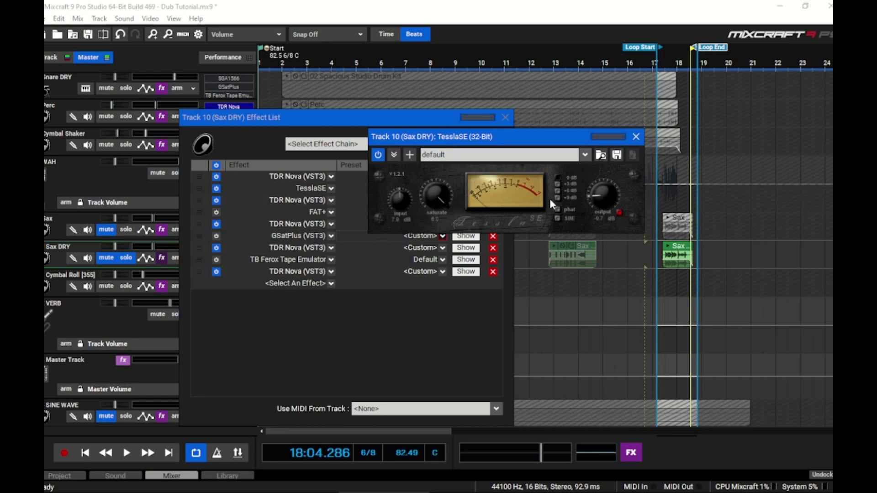
key("space")
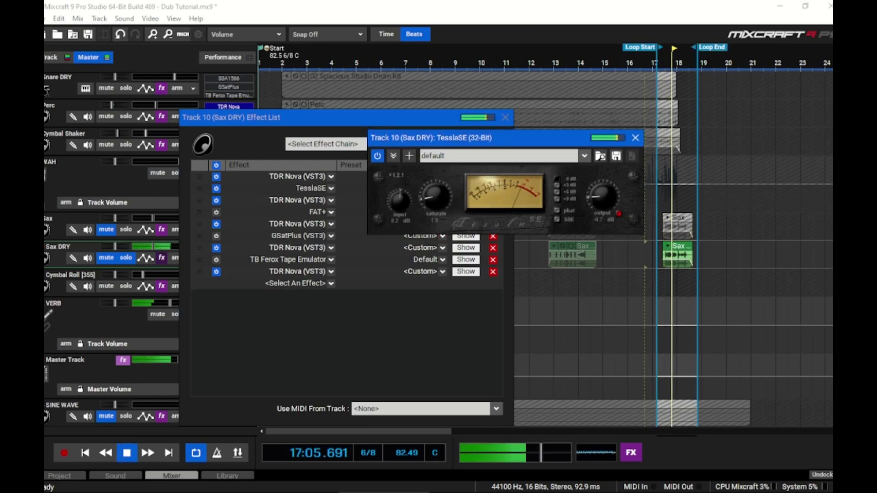
mouse_move(435, 197)
left_mouse_down()
mouse_move(436, 176)
mouse_move(436, 186)
left_mouse_up()
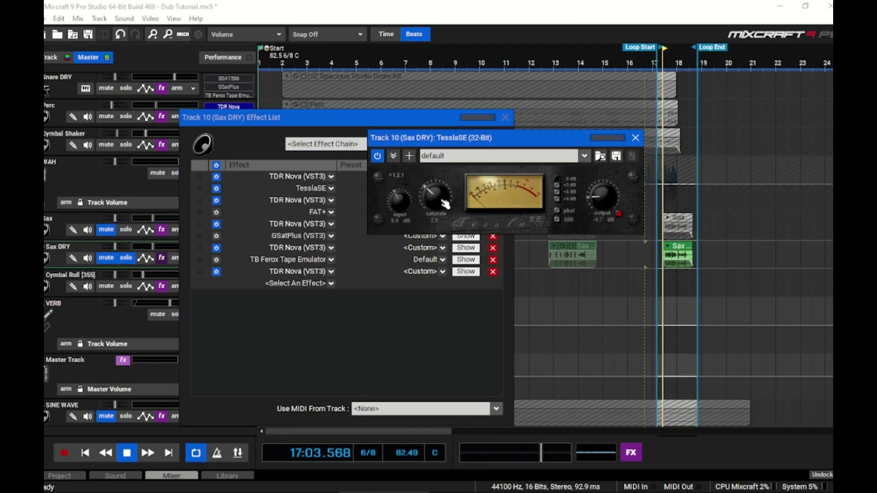
left_click(636, 137)
key("space")
Step: In the TDR Nova after TesslaSE, set a 57 Hz high-pass and a band IV high-shelf boost of about 4 dB
left_click(466, 200)
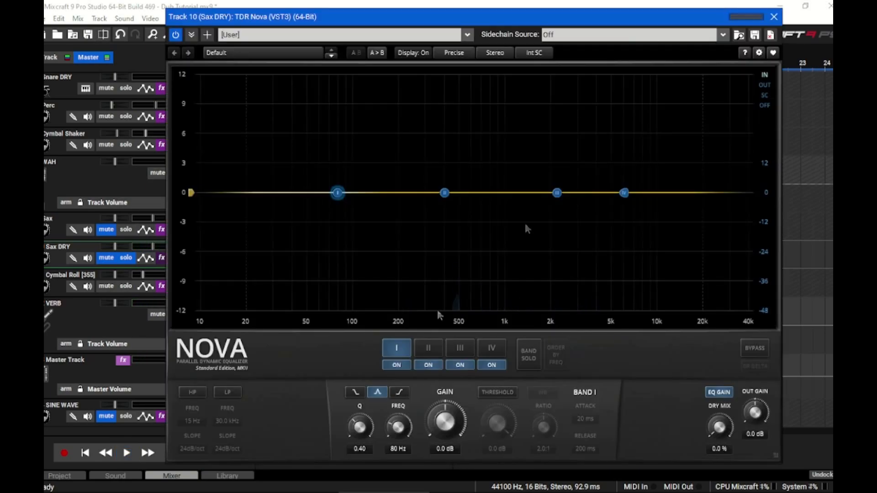
left_click_drag(626, 195, 544, 134)
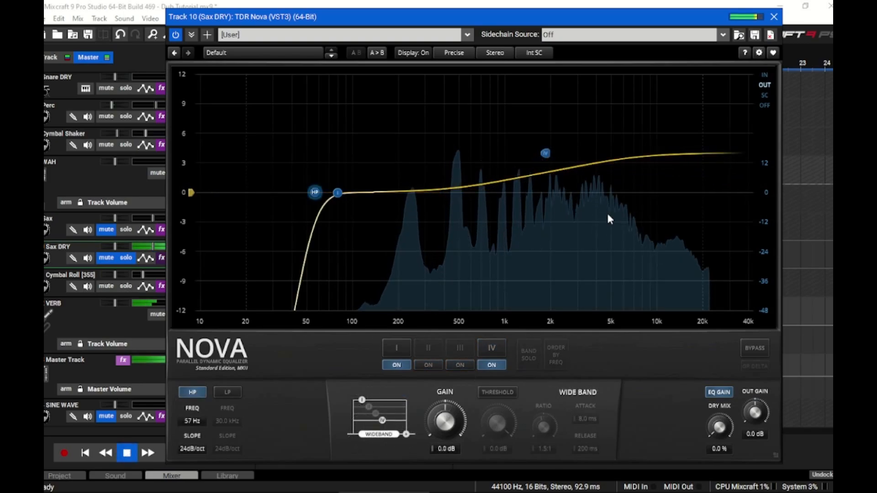
key("space")
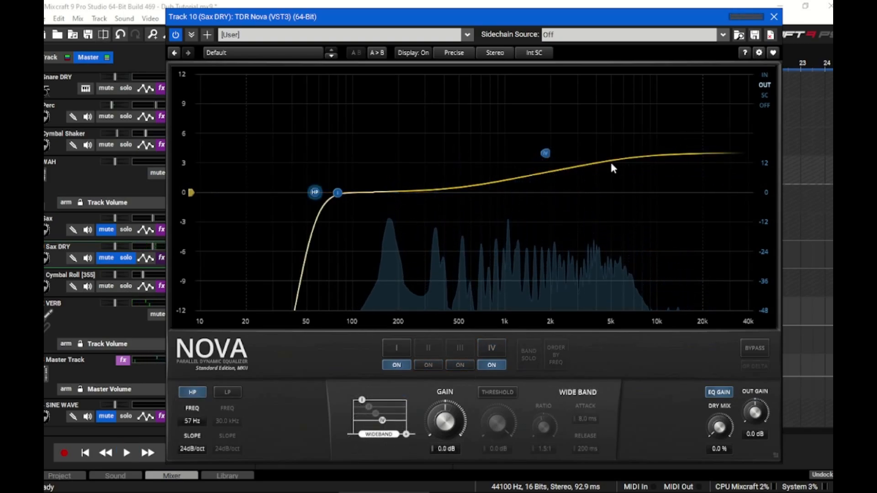
left_click(774, 20)
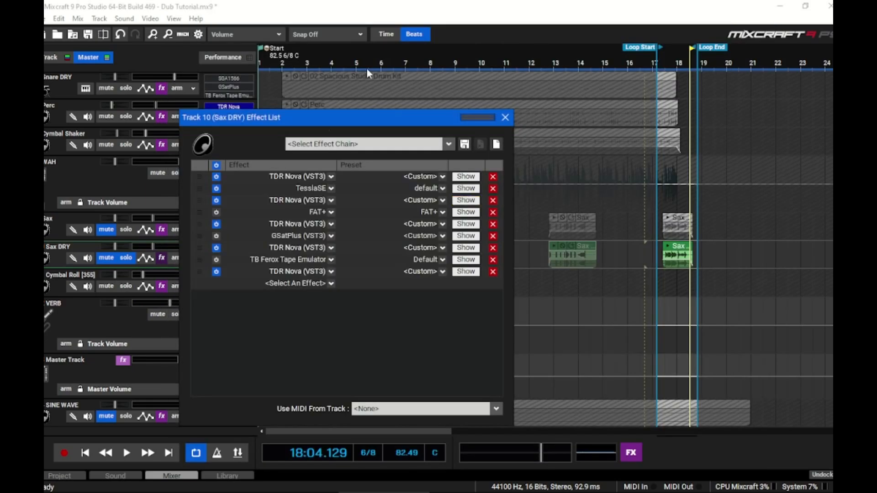
Step: Enable FAT+ on Sax DRY and audition it through the following TDR Nova, with band I at -2.0 dB and 197 Hz
double_click(231, 212)
key("space")
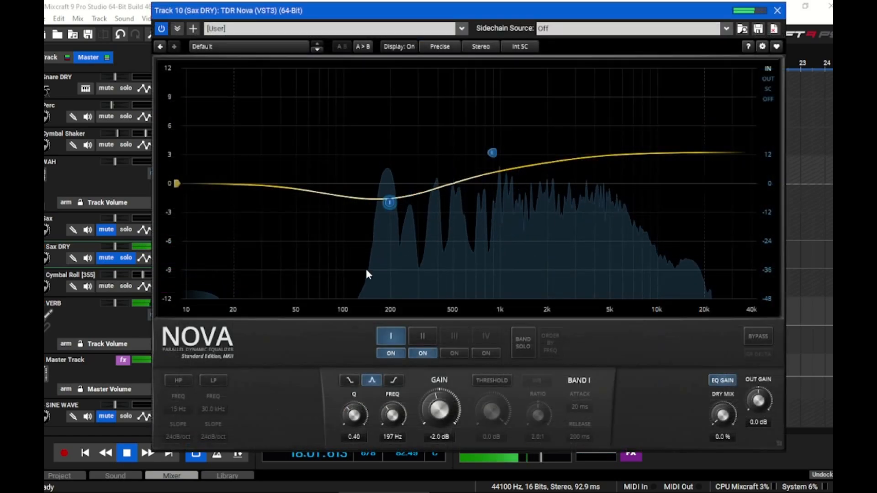
key("space")
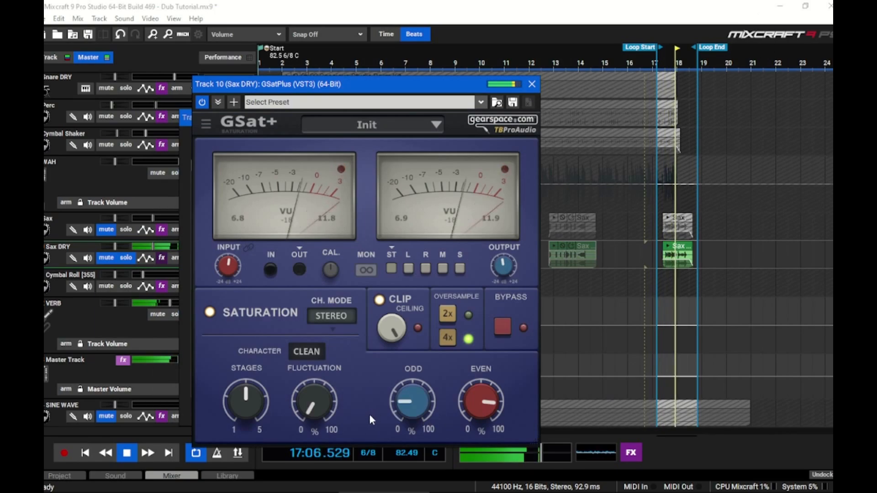
Step: Reduce the input, stages and even amount in Sax DRY's GSat+, set odd to 0%, and compare against bypass during playback
left_click_drag(230, 267, 230, 288)
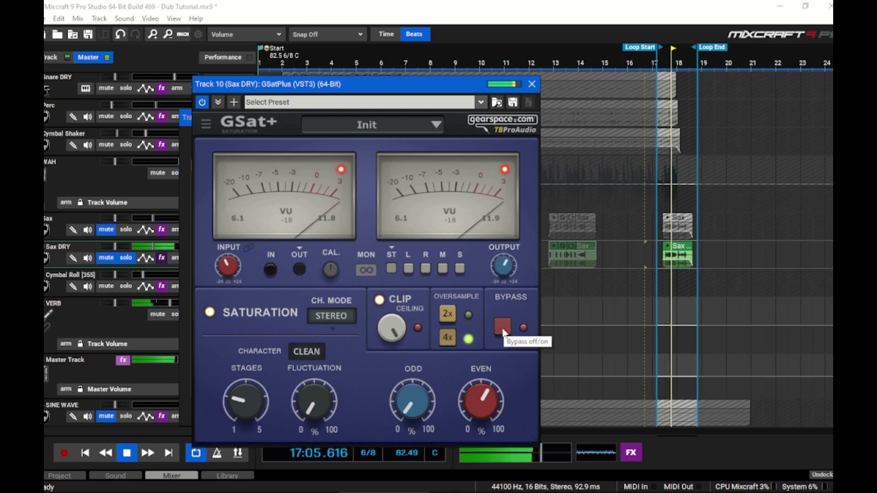
left_click(505, 333)
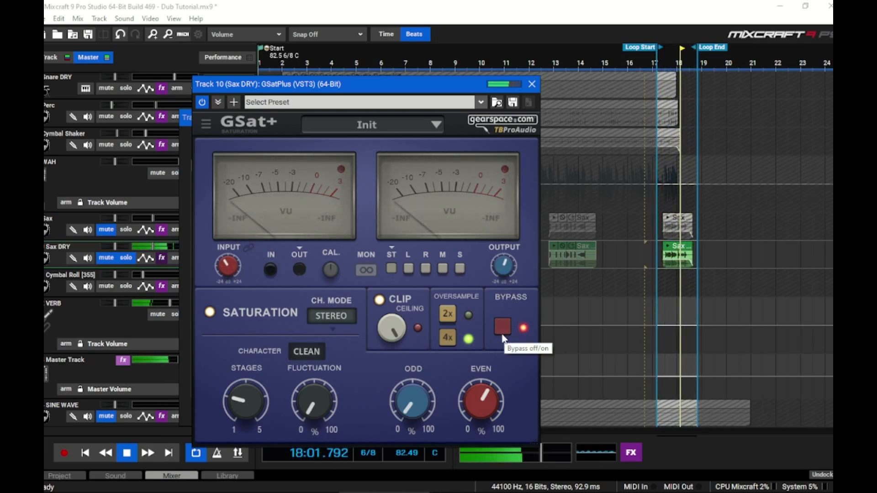
left_click(502, 334)
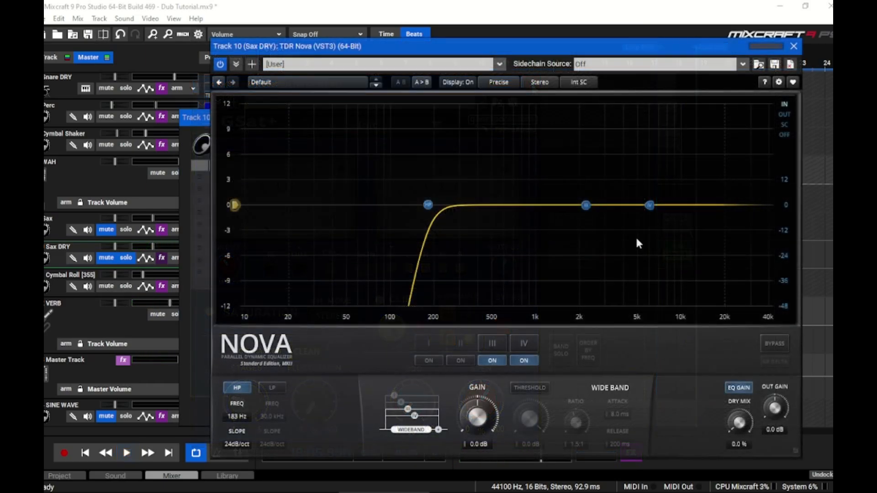
Step: In the TDR Nova after GSat+, boost band III about 2 dB and set the band IV high shelf to -2.8 dB at 3.3 kHz
left_click(651, 207)
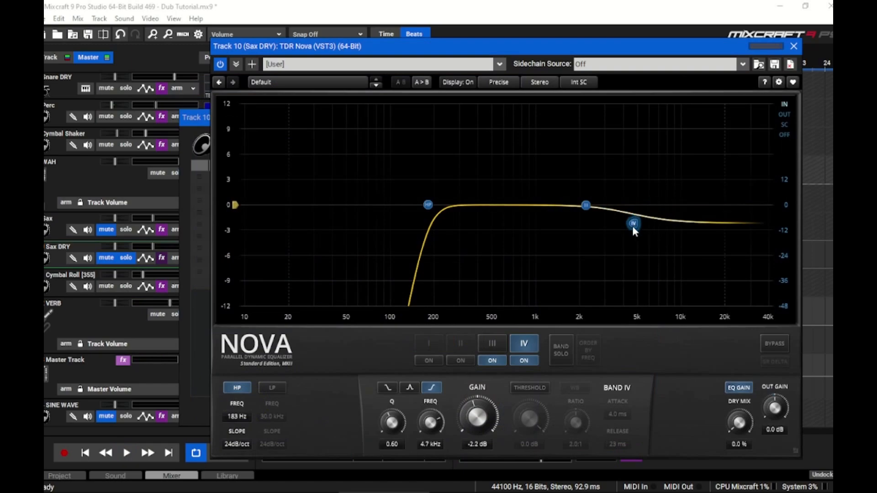
left_click_drag(586, 208, 517, 190)
left_click(630, 225)
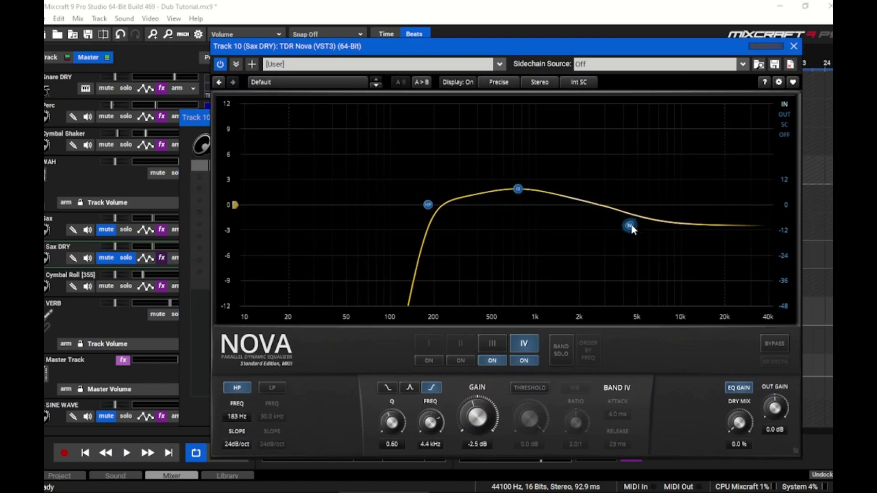
key("space")
left_click_drag(636, 231, 612, 229)
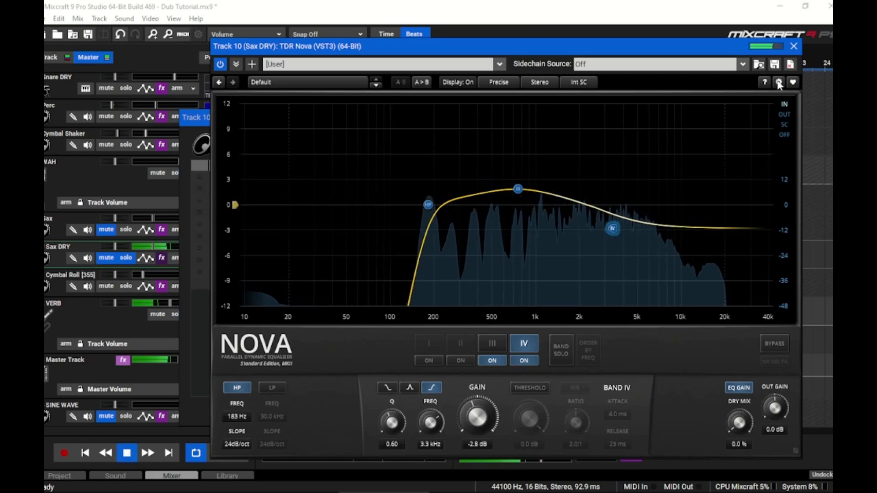
left_click(793, 46)
key("space")
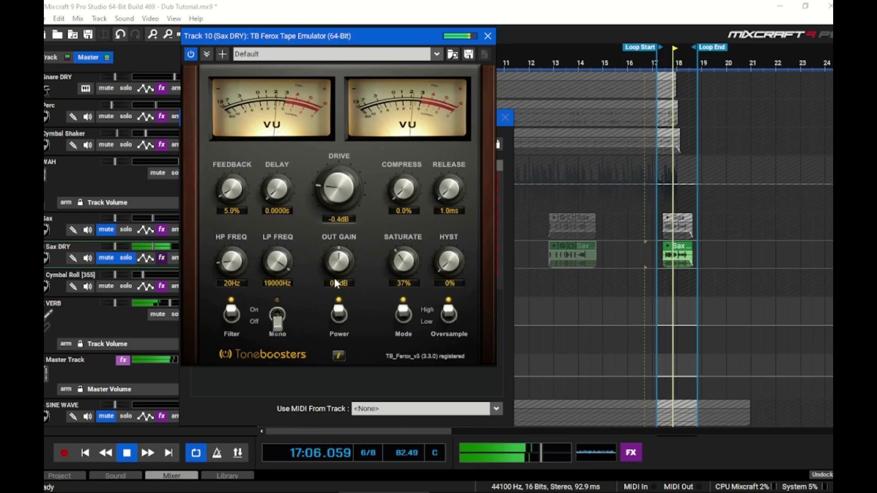
Step: In TB Ferox on Sax DRY, set out gain to -0.6 dB, compare power off, and set saturate to 42% and drive to 0.5 dB
left_click_drag(334, 279, 333, 280)
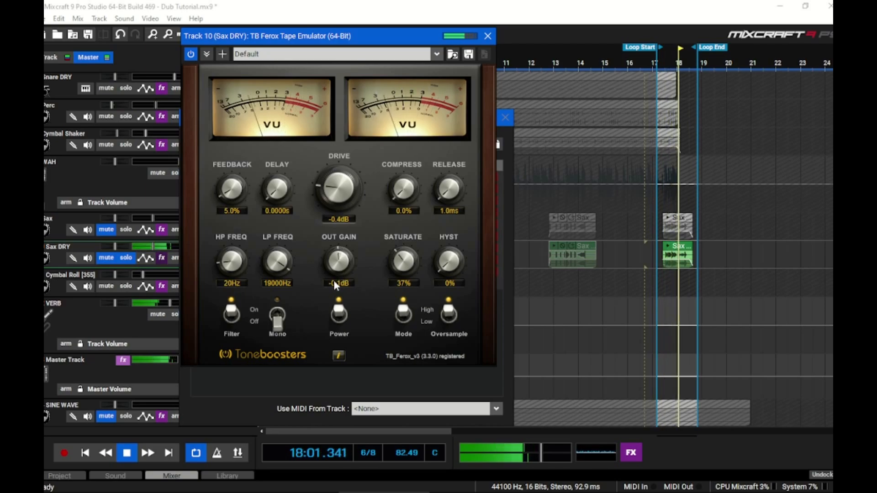
left_click(339, 314)
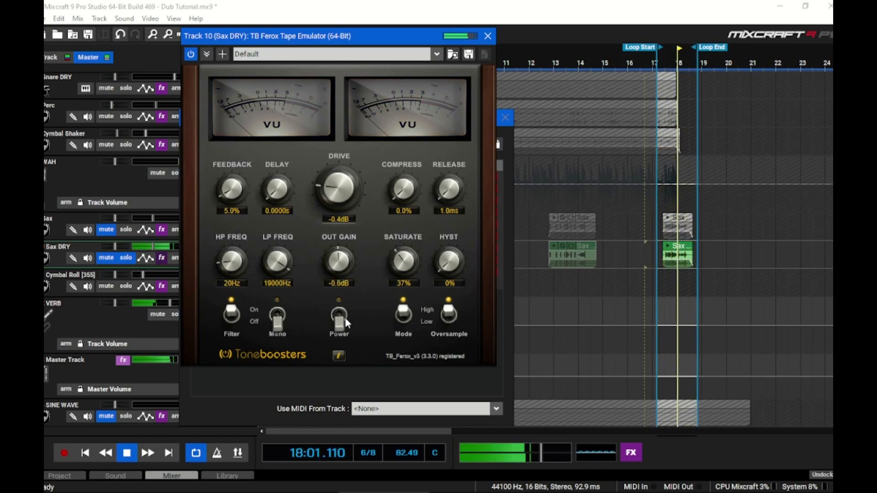
left_click(344, 320)
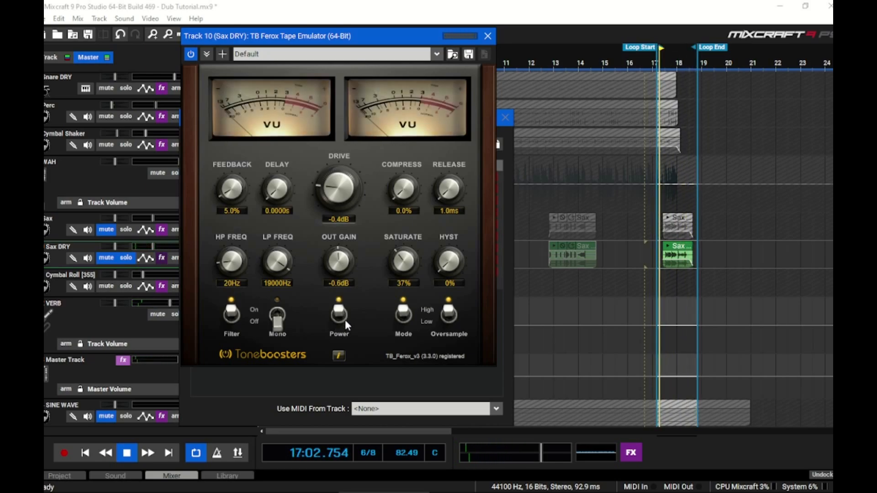
left_click_drag(408, 273, 406, 251)
left_click_drag(333, 190, 333, 185)
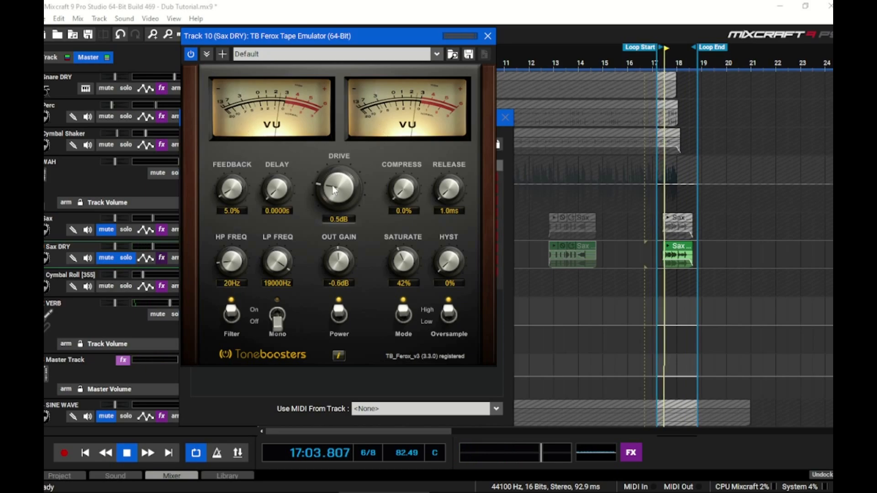
left_click(487, 36)
key("space")
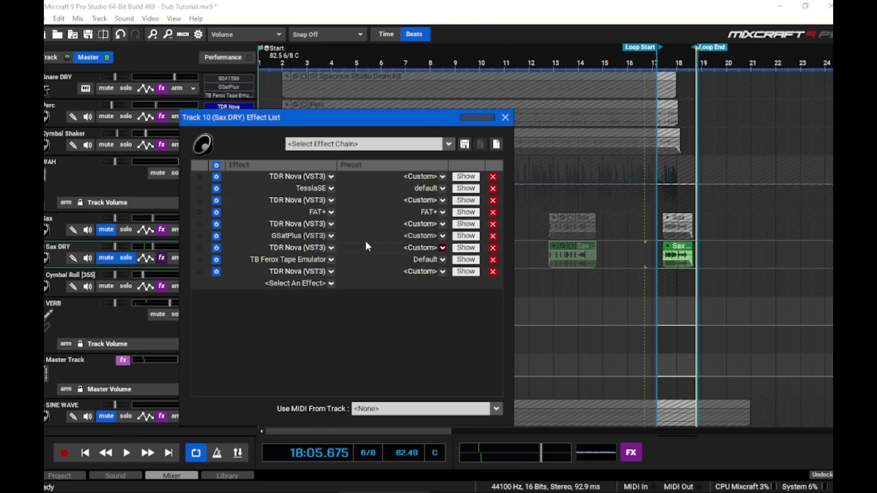
Step: Turn band III near 4 kHz into a slight cut in the last TDR Nova, and add Pultronic Tube EQ to Sax DRY
left_click(466, 271)
key("space")
left_click_drag(628, 163, 620, 187)
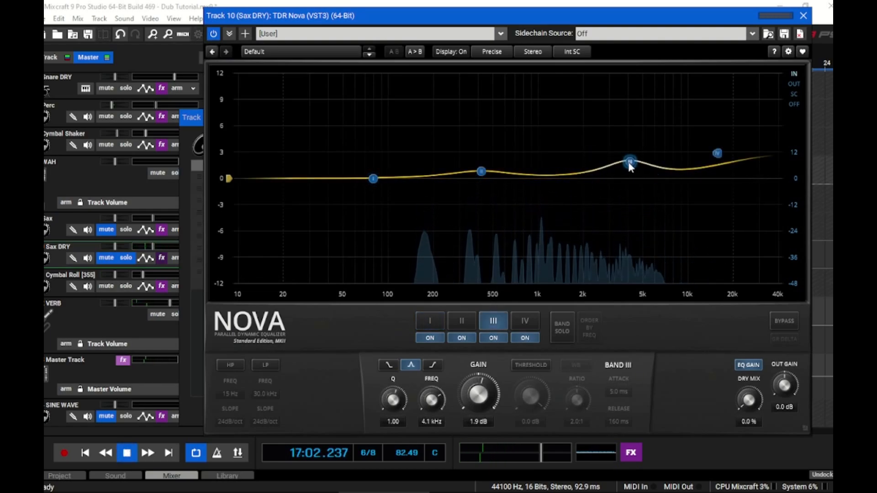
scroll(631, 164, "down", 4)
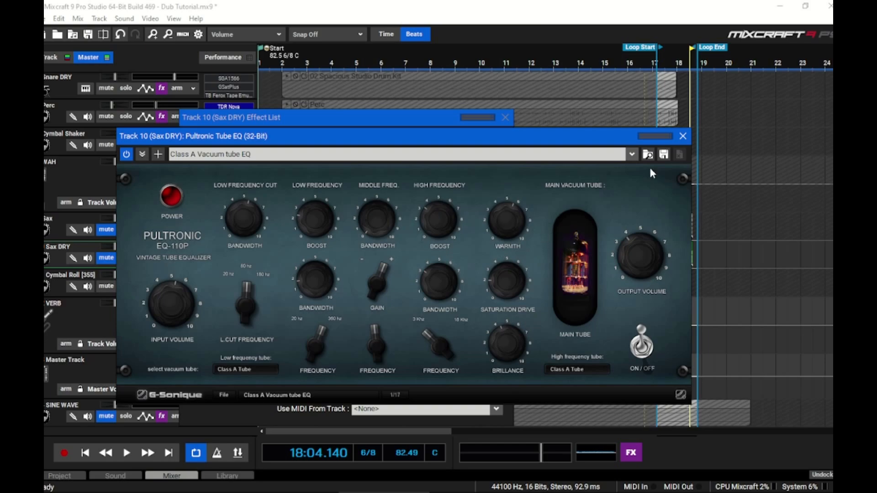
left_click(683, 137)
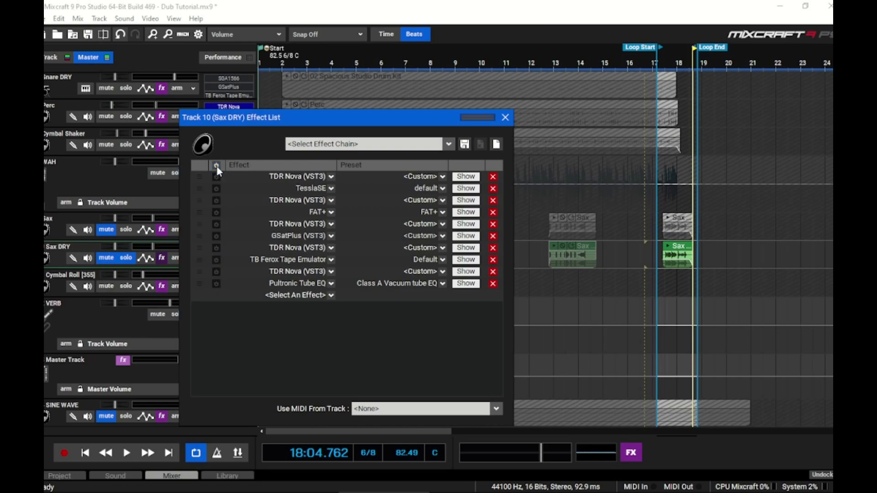
Step: Play Sax DRY with its whole effect chain disabled and enabled to compare the sound
key("space")
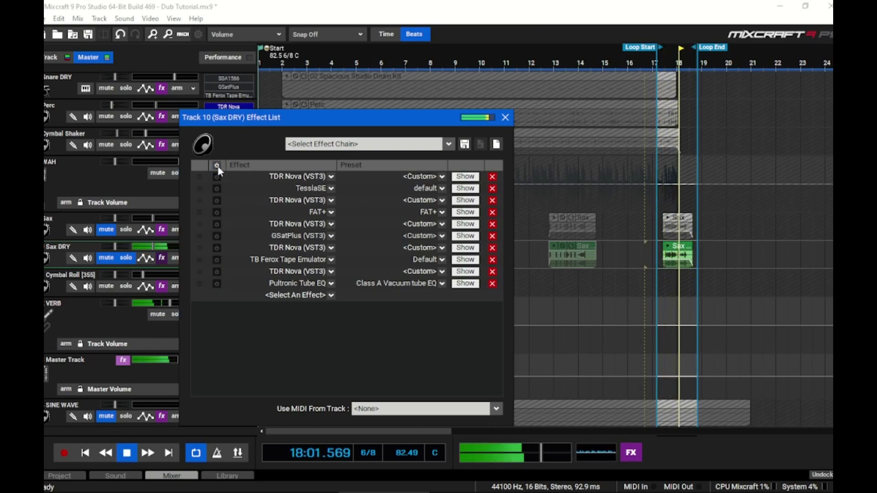
key("space")
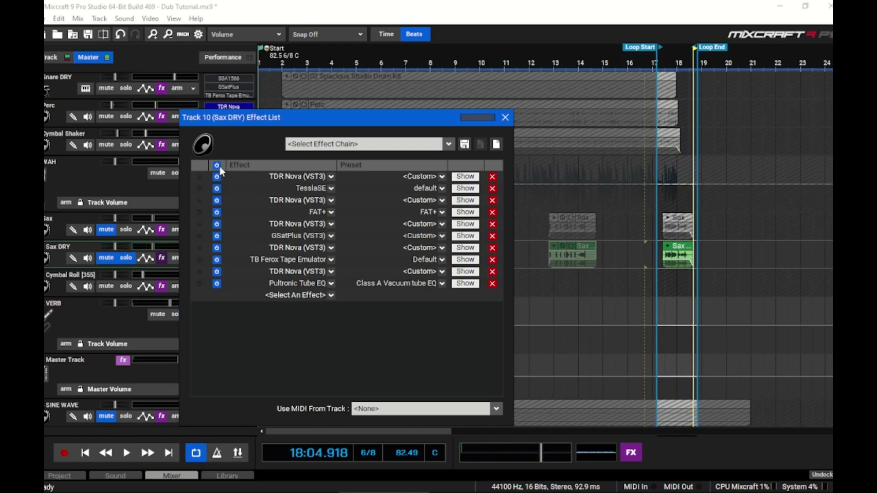
key("space")
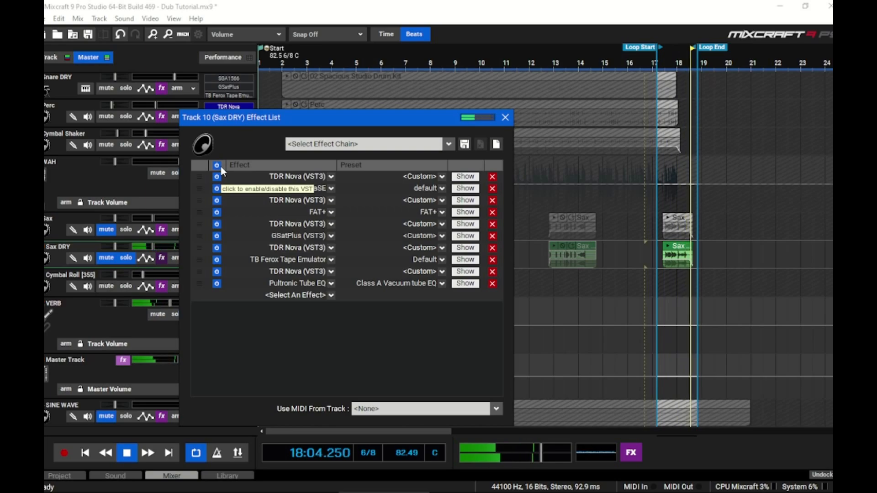
key("space")
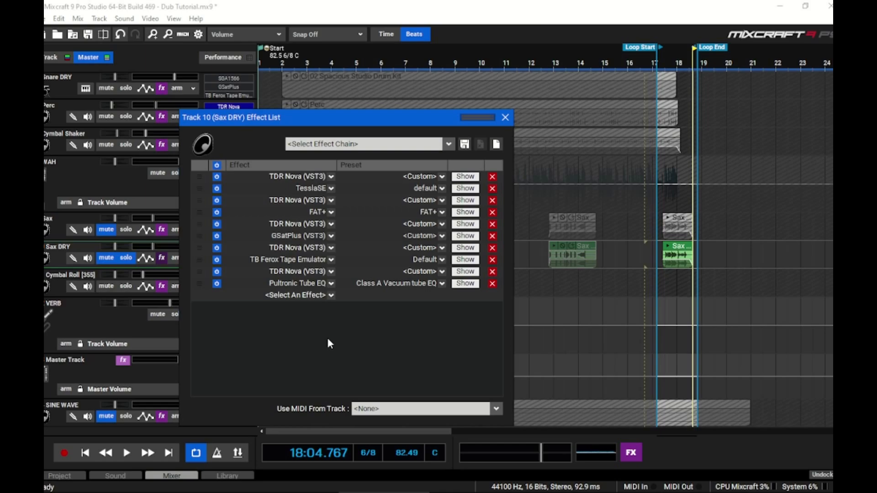
key("space")
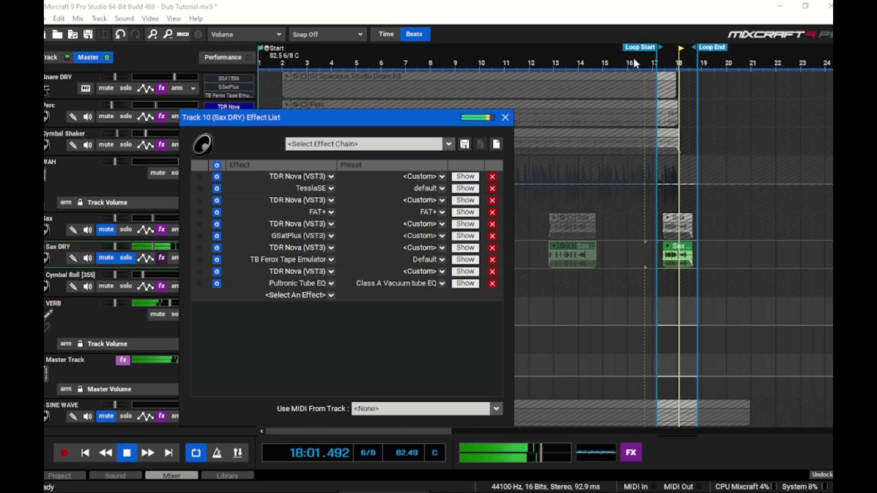
key("space")
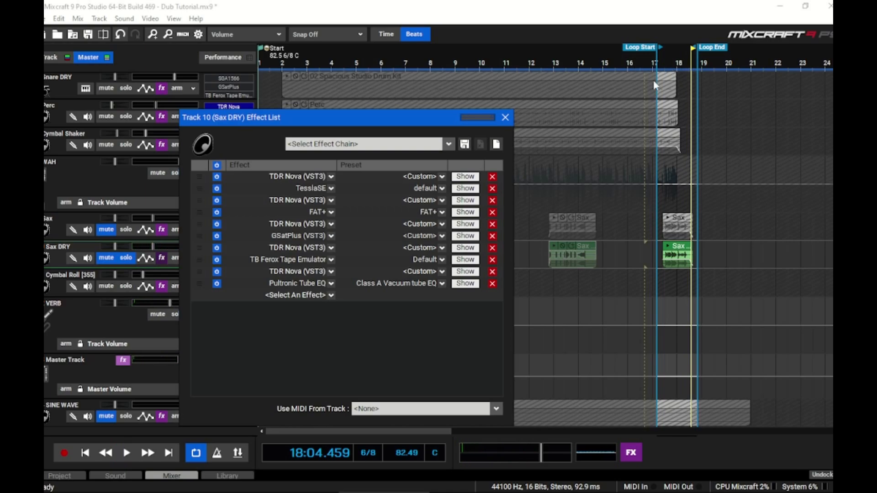
Step: Unsolo Sax DRY and play the end of the full mix without looping
left_click(126, 259)
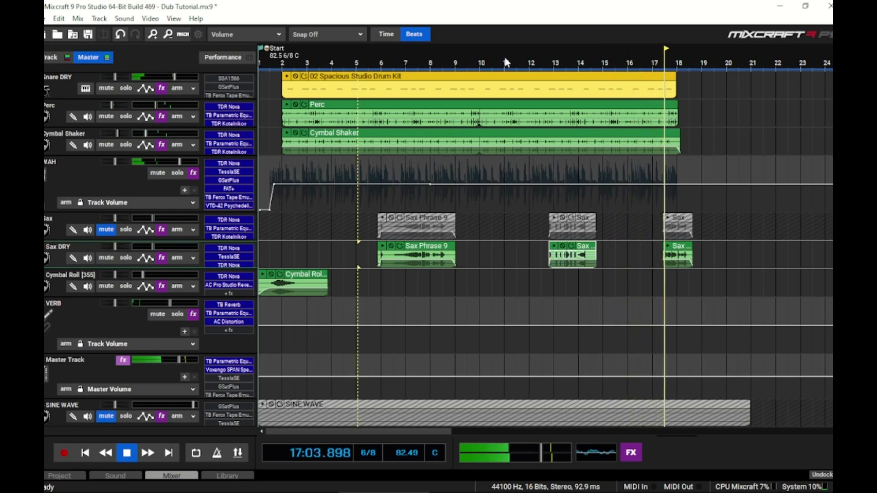
key("space")
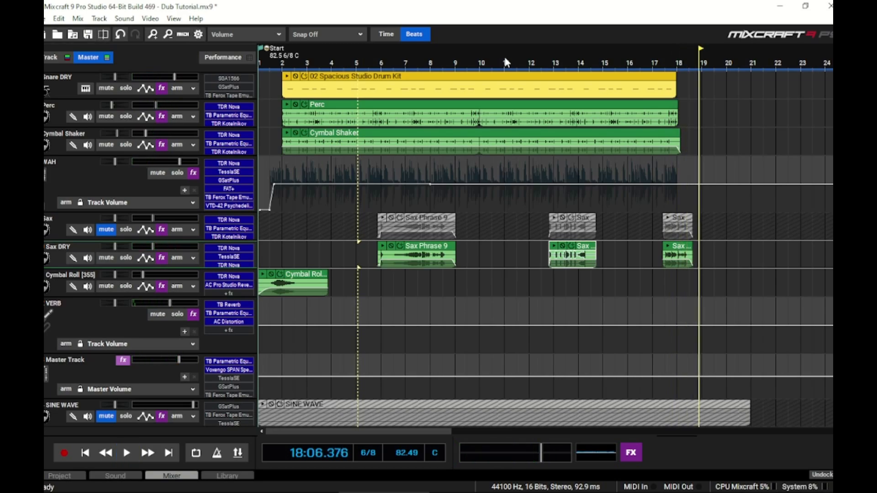